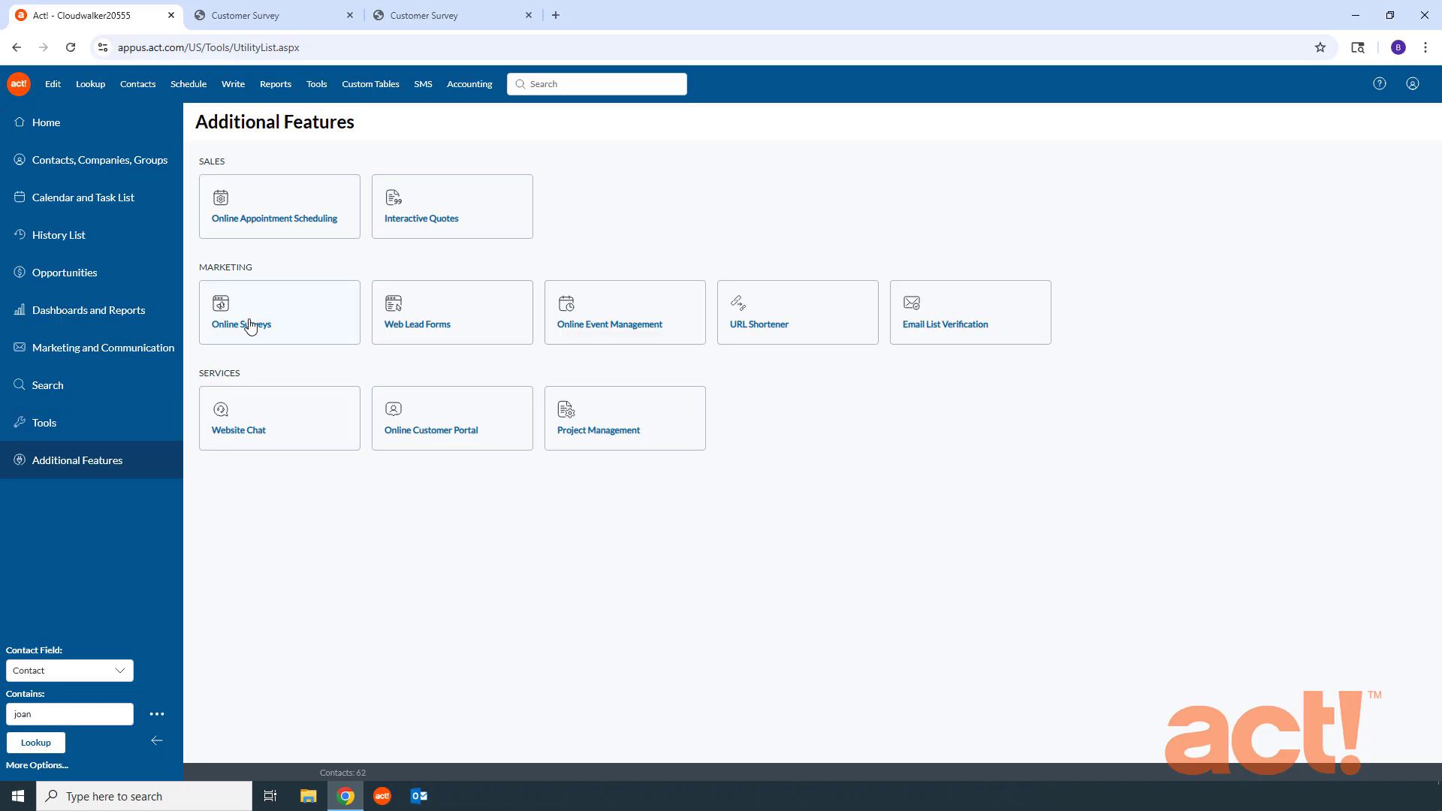
Step: Start the Email List Verification configuration and browse the Act! fields available for recording the email status
left_click(960, 328)
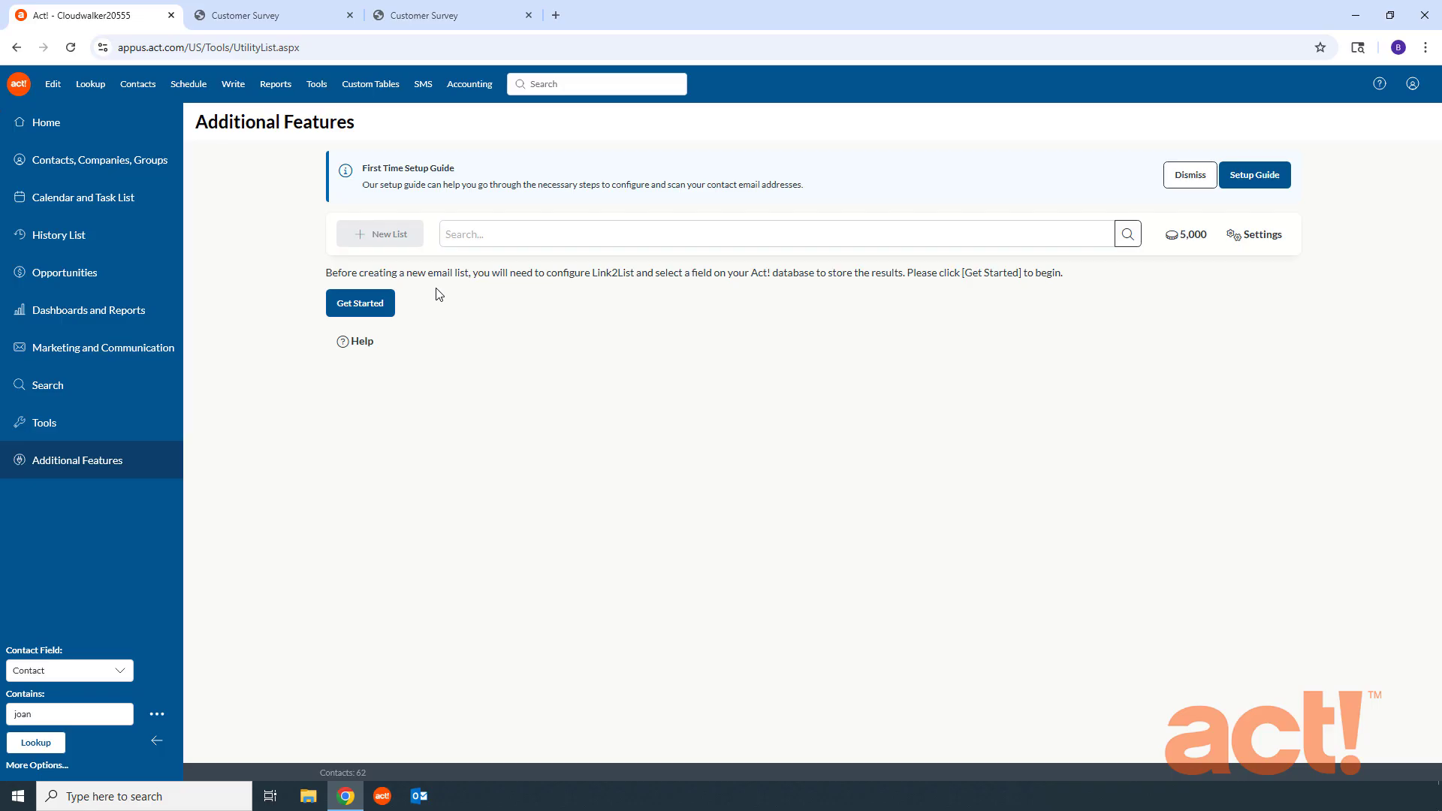
left_click(367, 308)
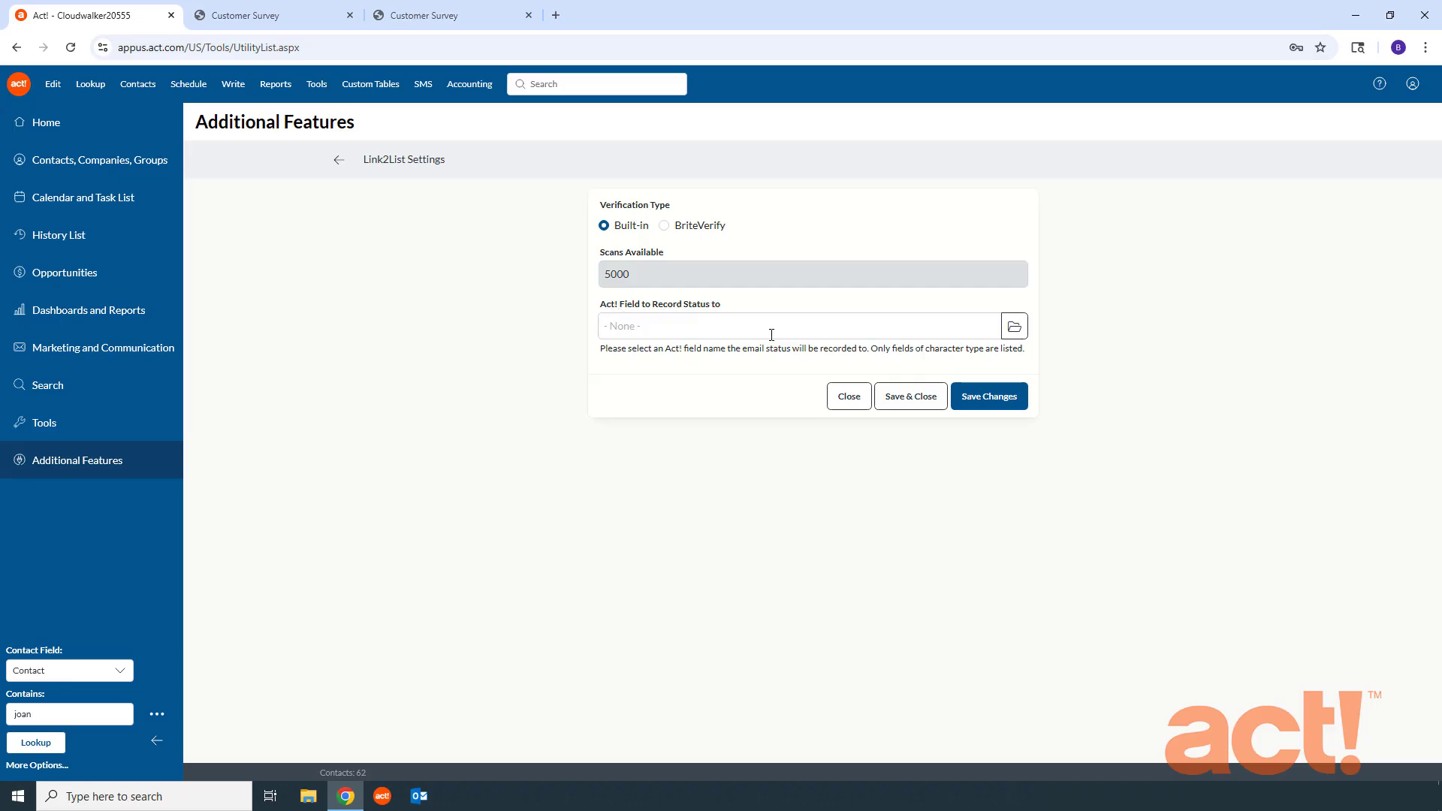
left_click(1015, 328)
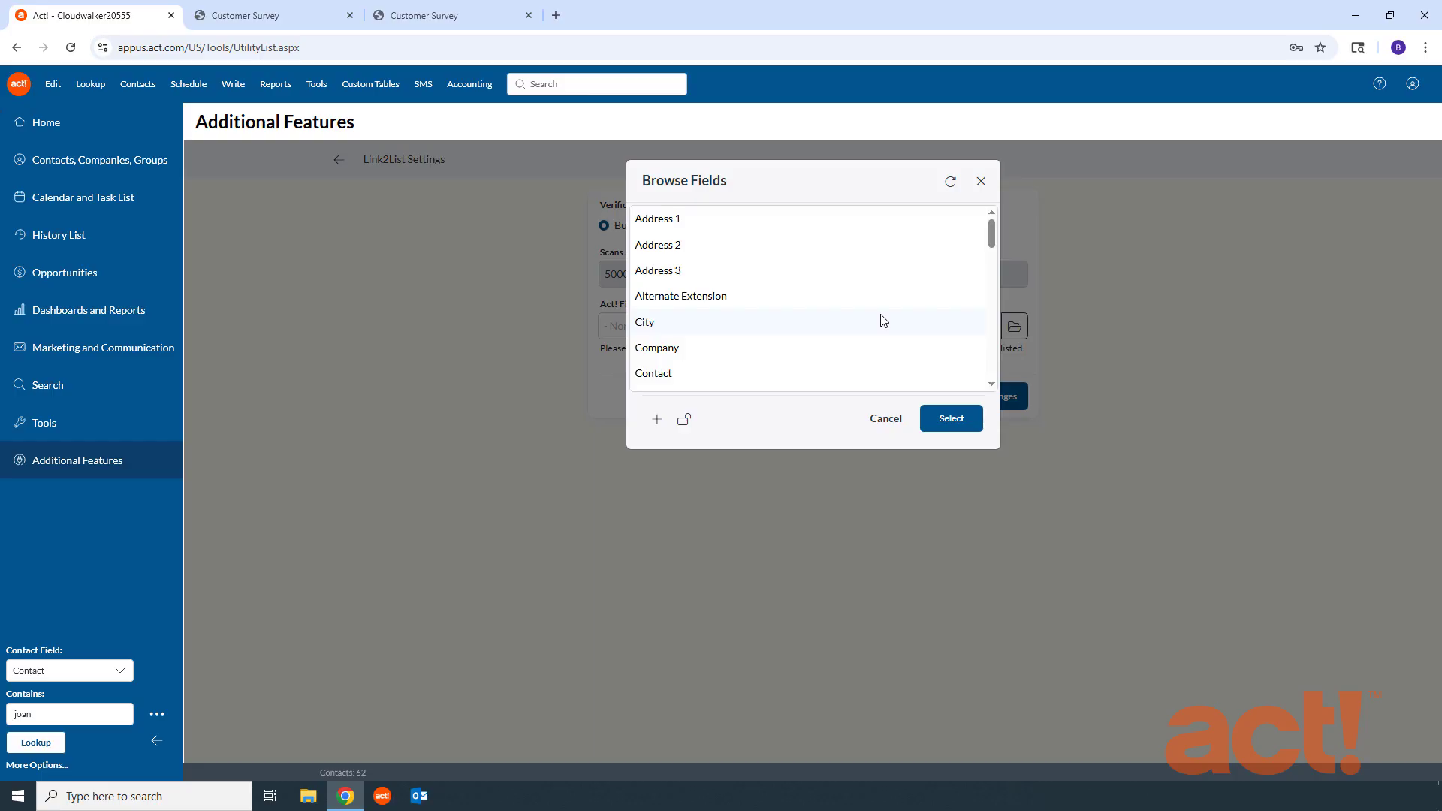
scroll(773, 285, "down", 5)
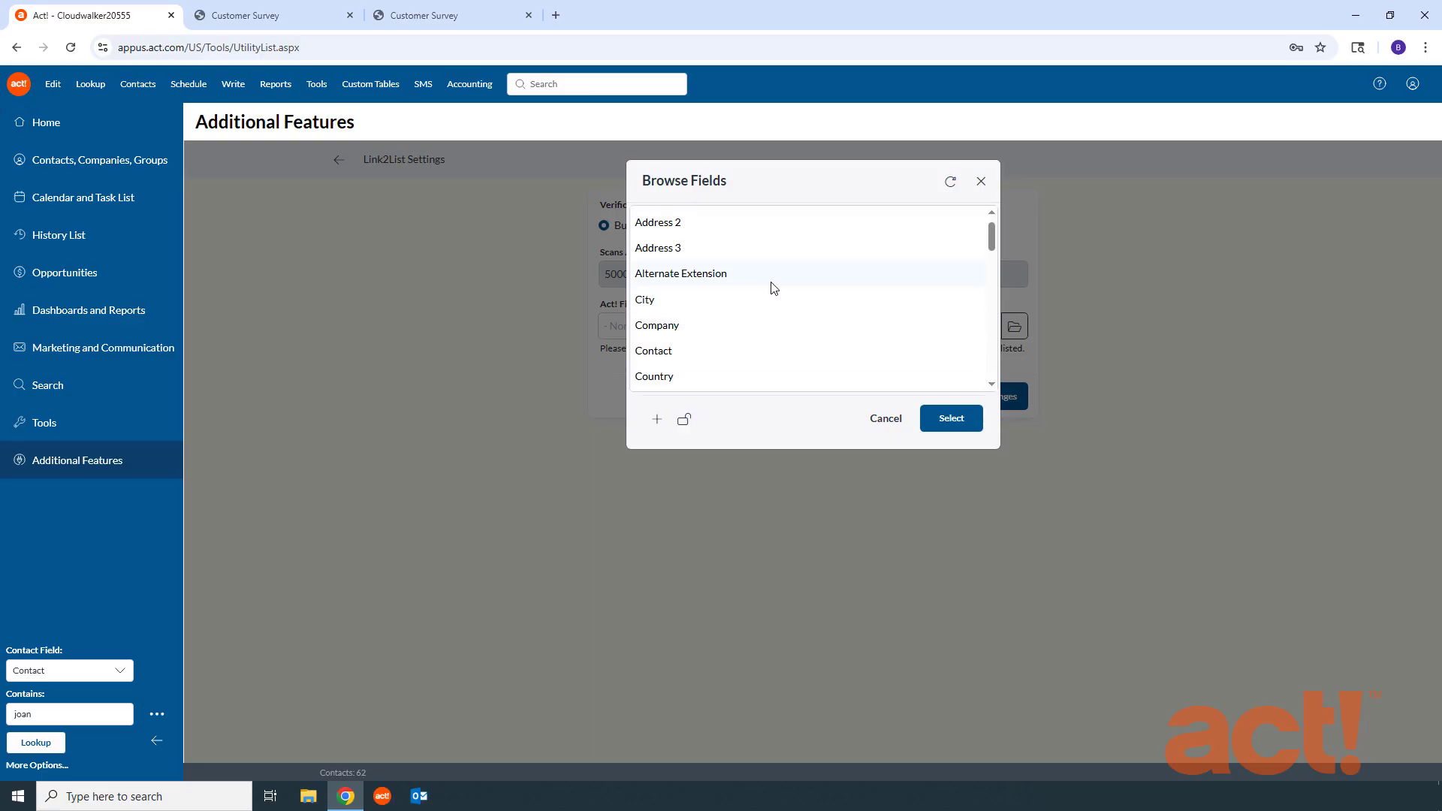
scroll(770, 290, "up", 3)
scroll(771, 289, "up", 2)
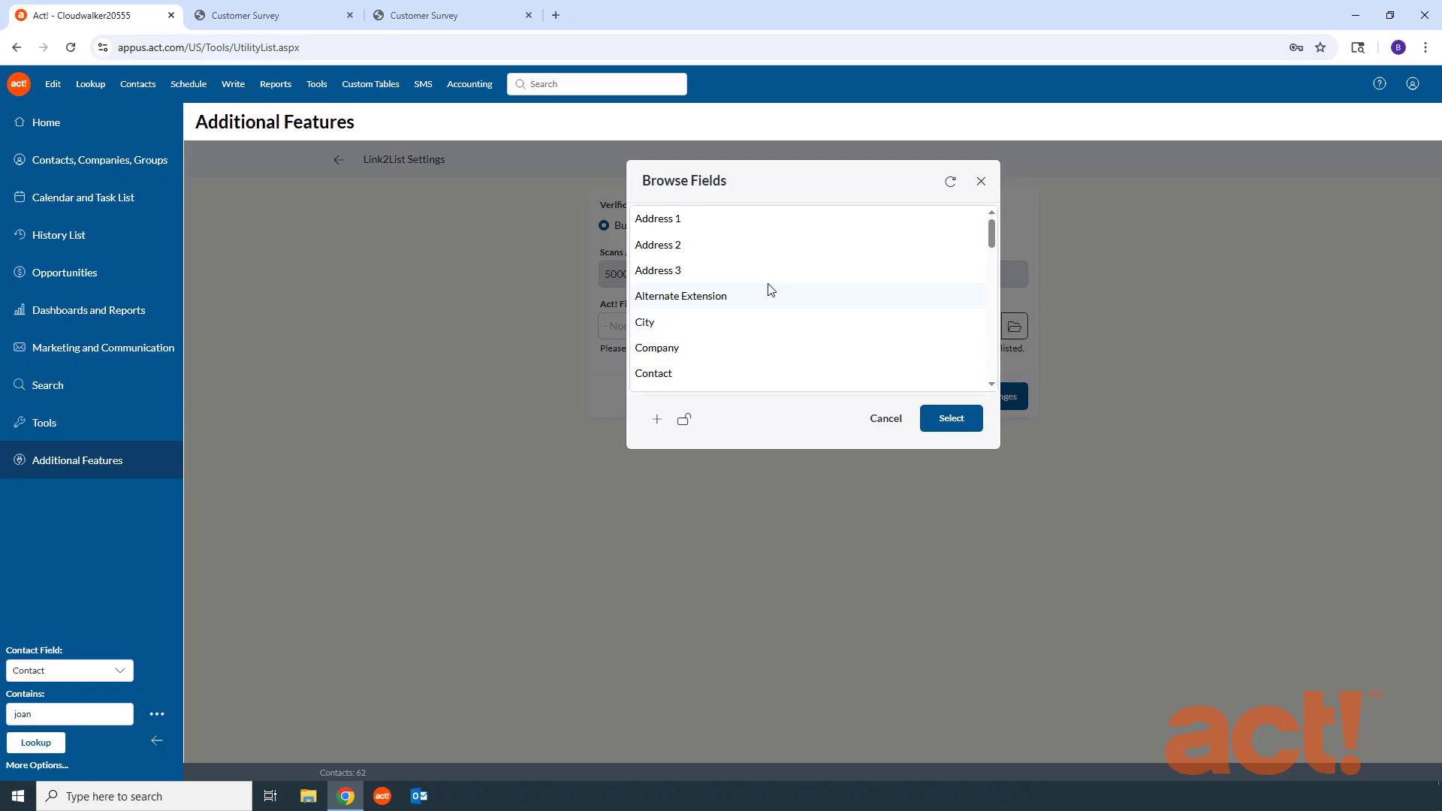
Step: Lock the database from the field browser and dismiss the lock notification
left_click(685, 428)
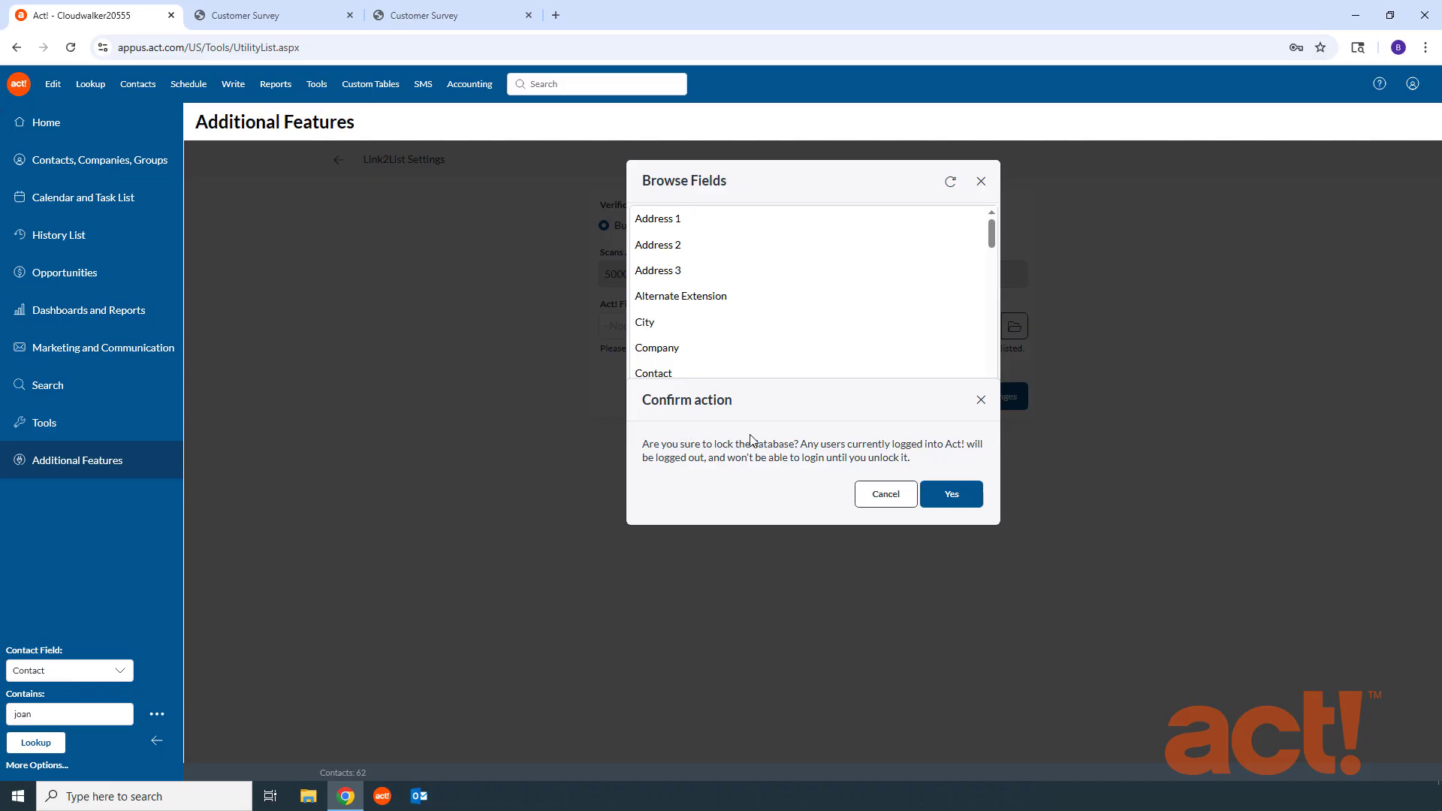
left_click(953, 495)
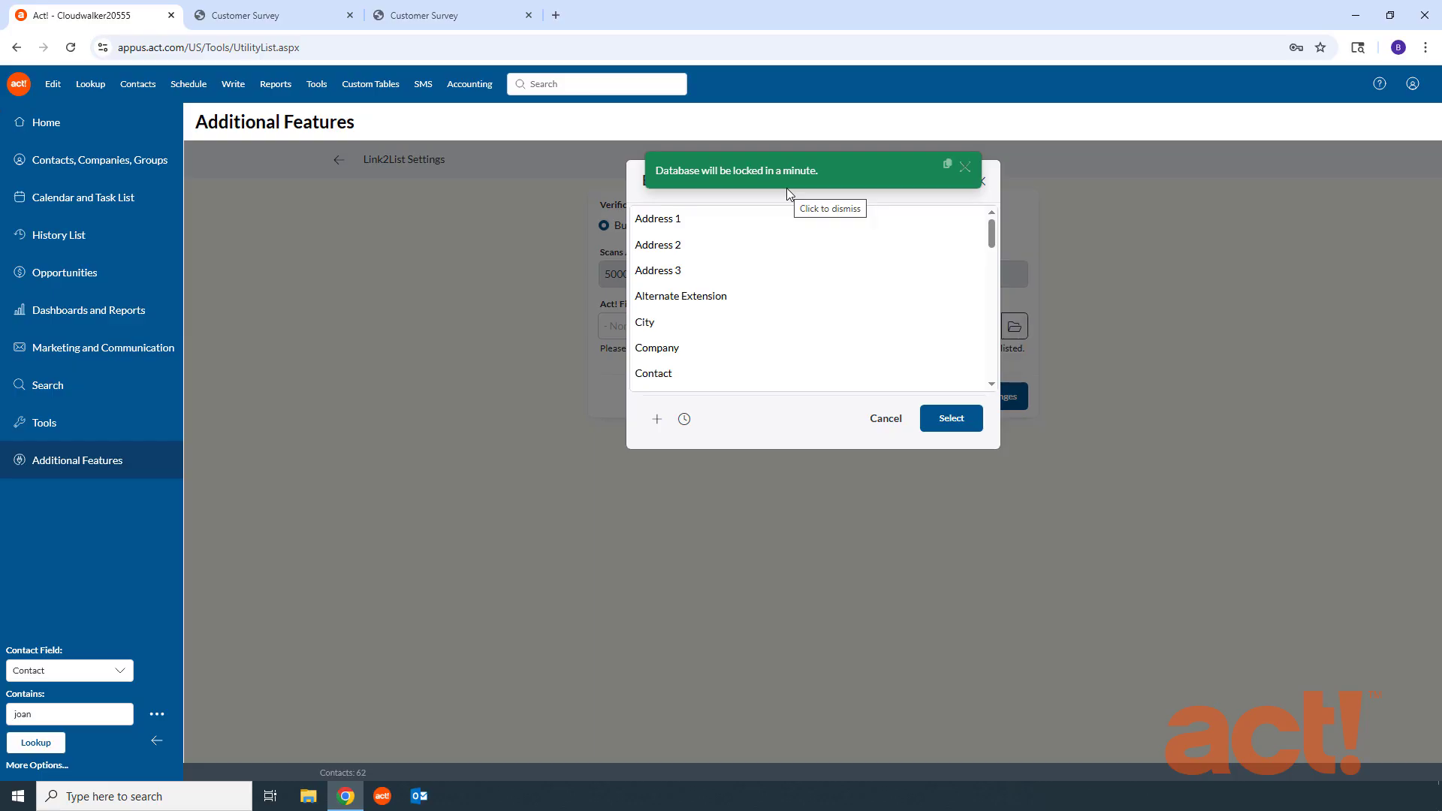
left_click(966, 169)
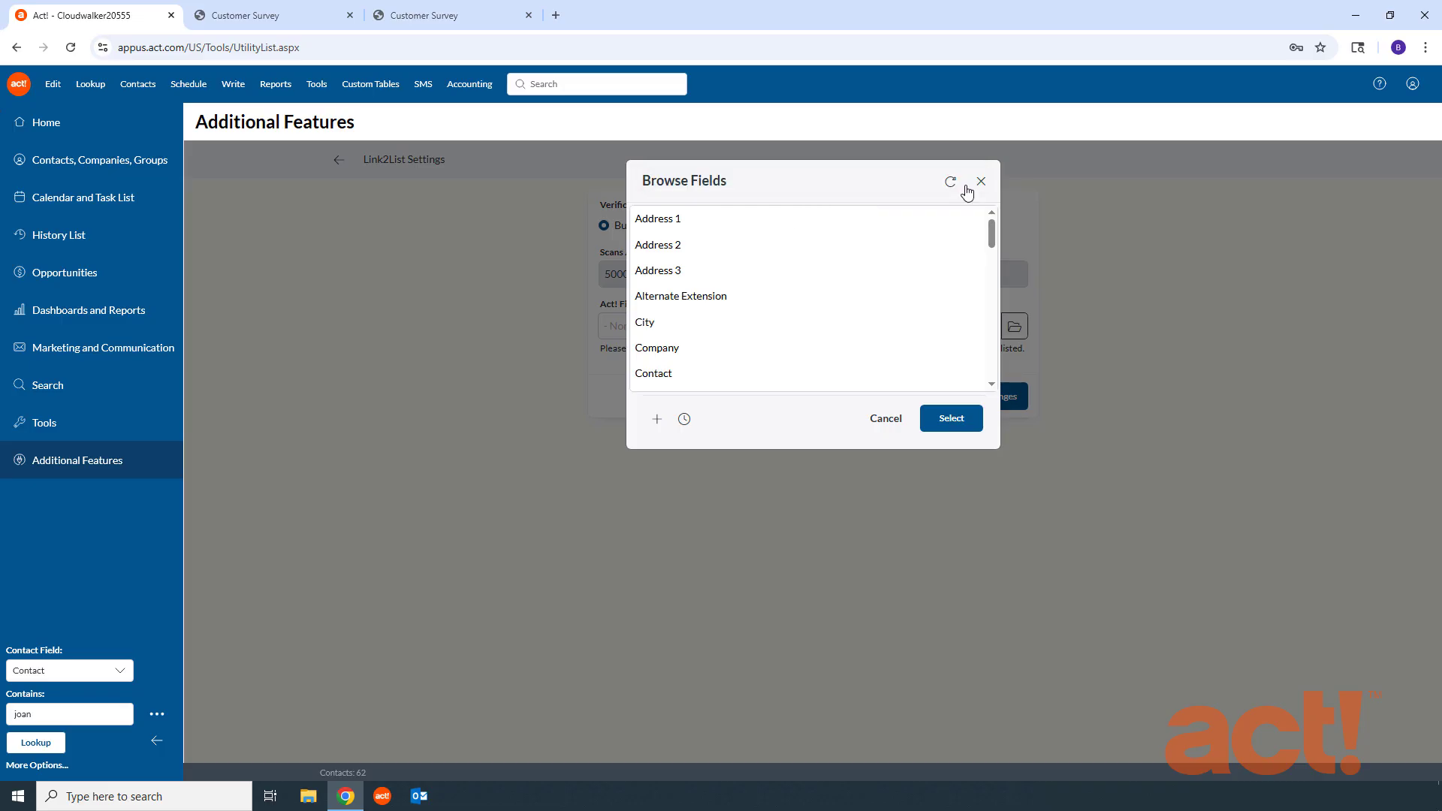
Step: Create a new field named Email Address Status, agreeing to lock the database for its creation
left_click(657, 421)
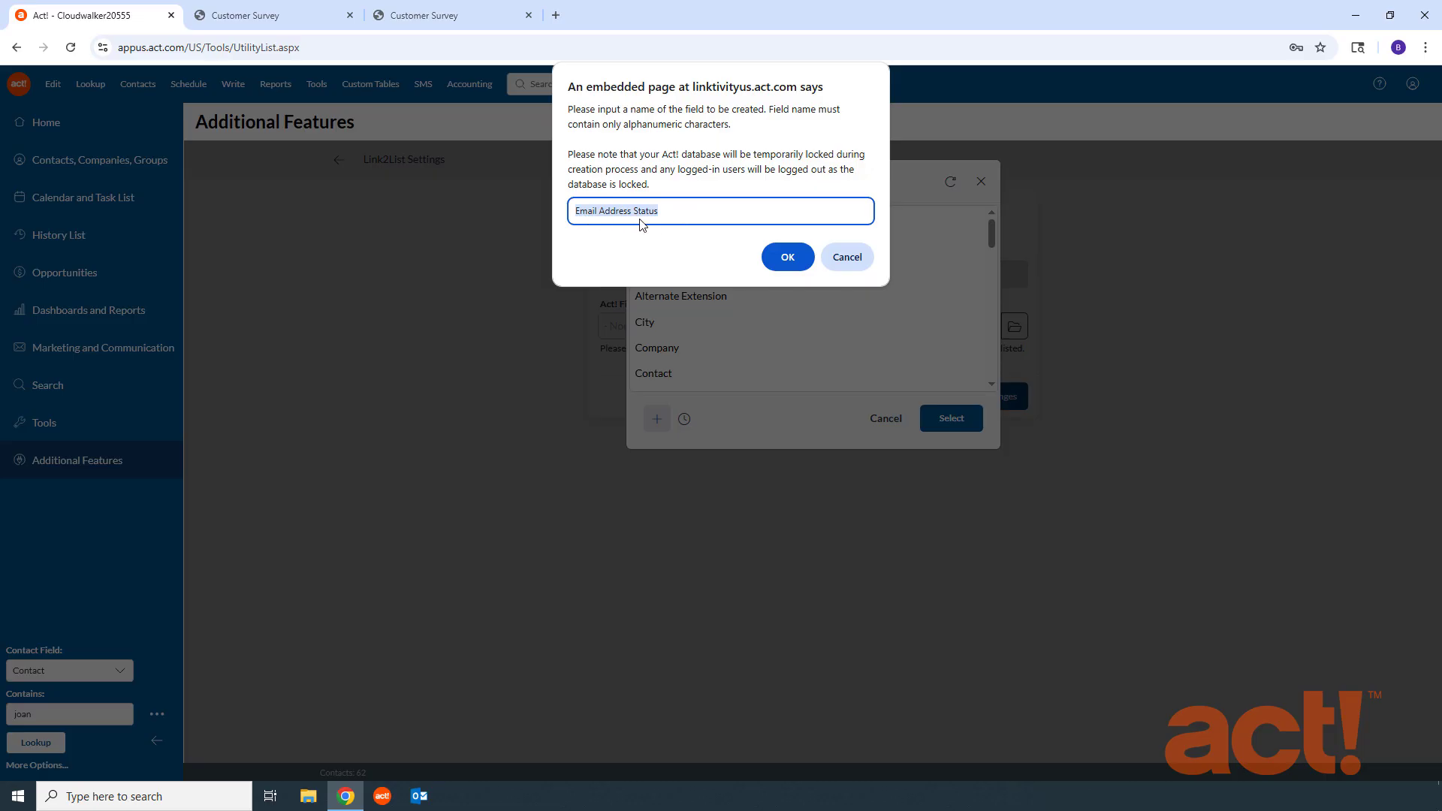
left_click(786, 256)
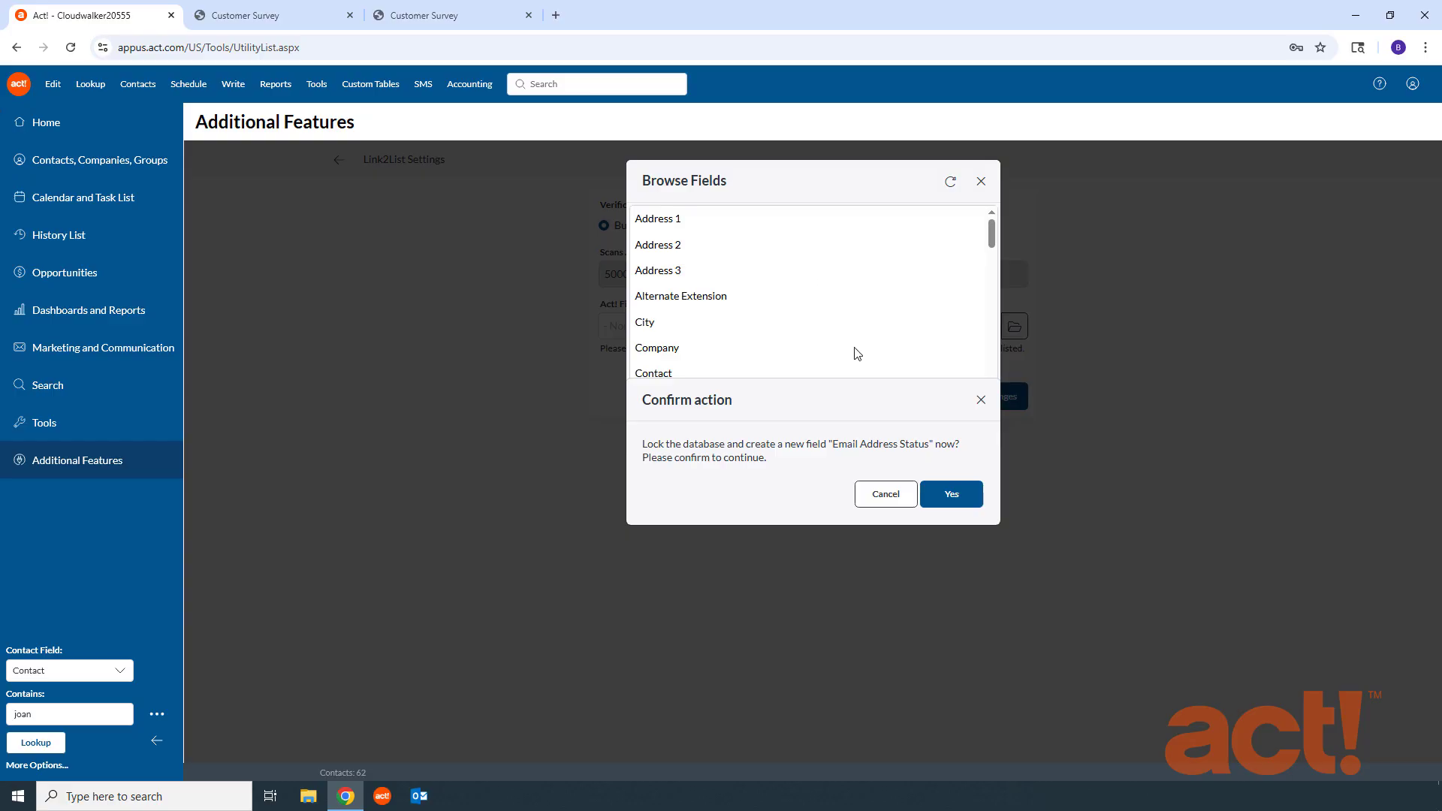
left_click(952, 494)
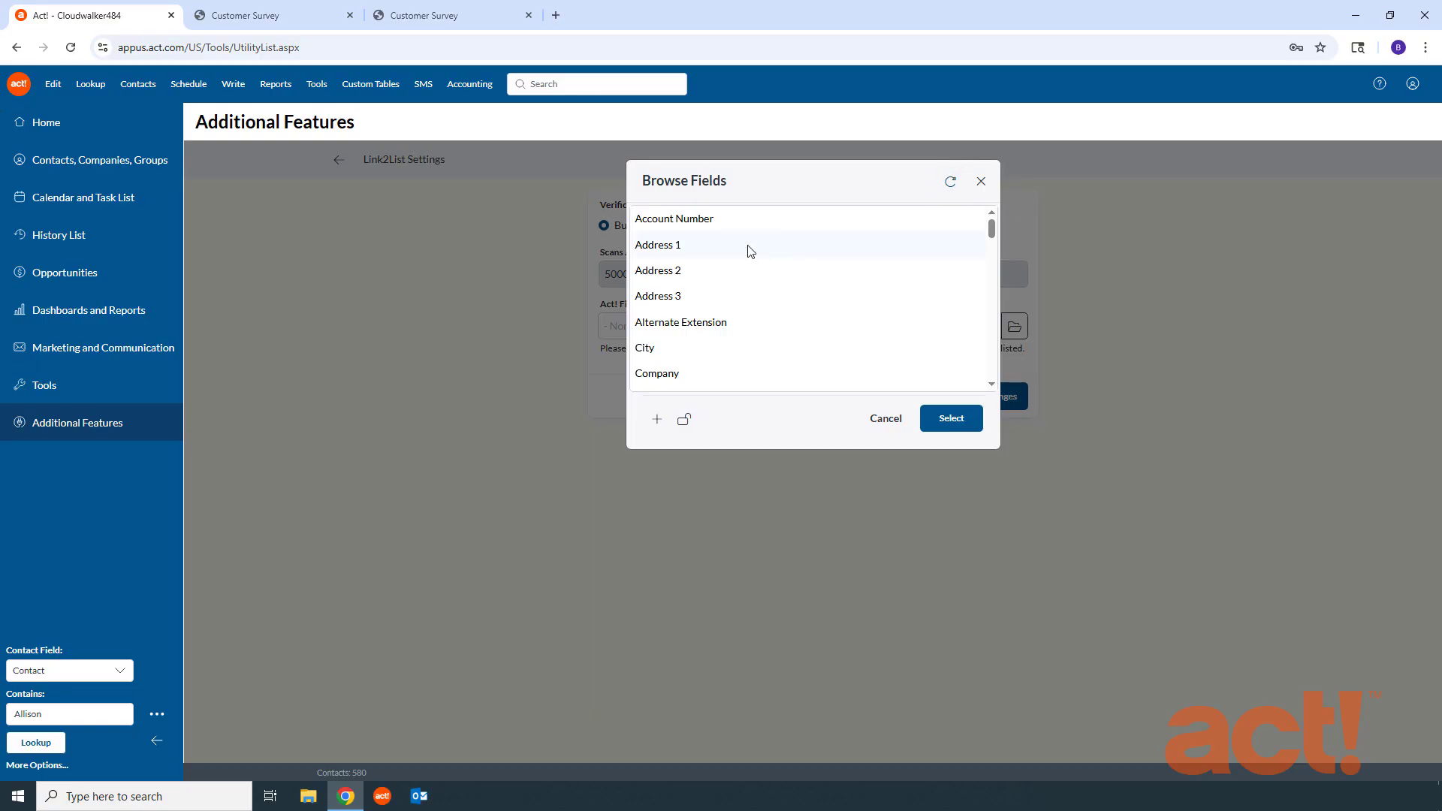
Step: Choose Email Address Status as the Act! field to record the verification status to
scroll(751, 251, "down", 3)
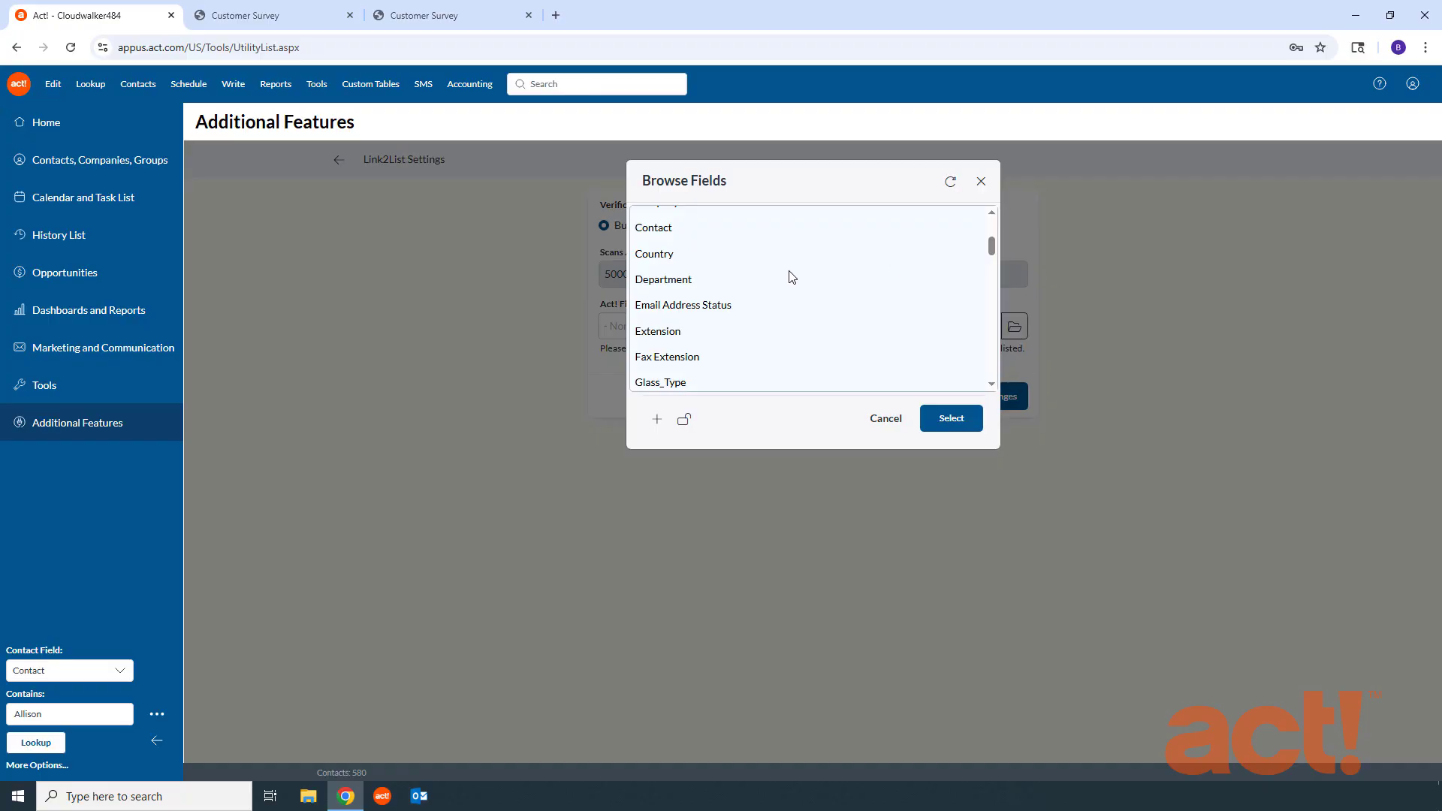
left_click(725, 308)
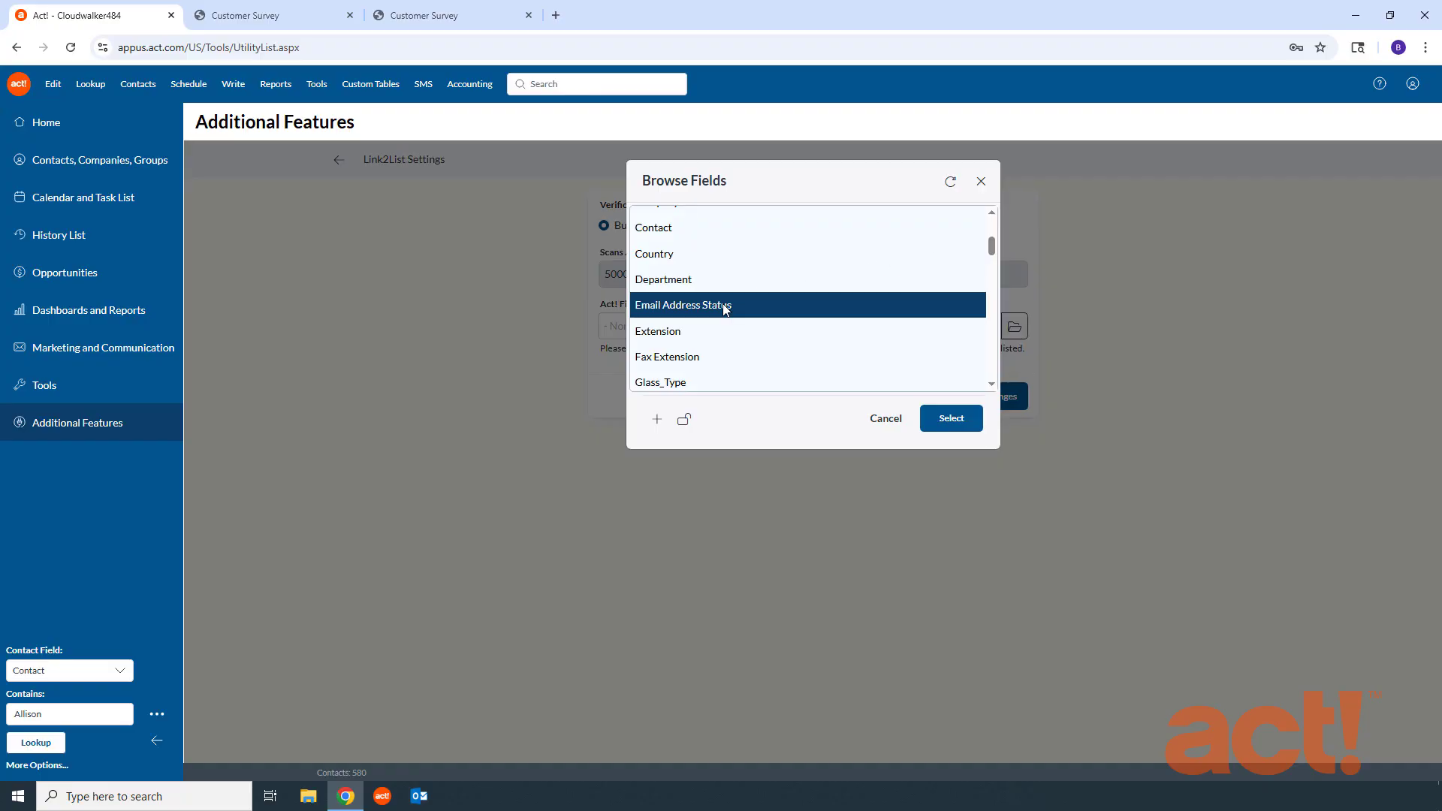
left_click(951, 419)
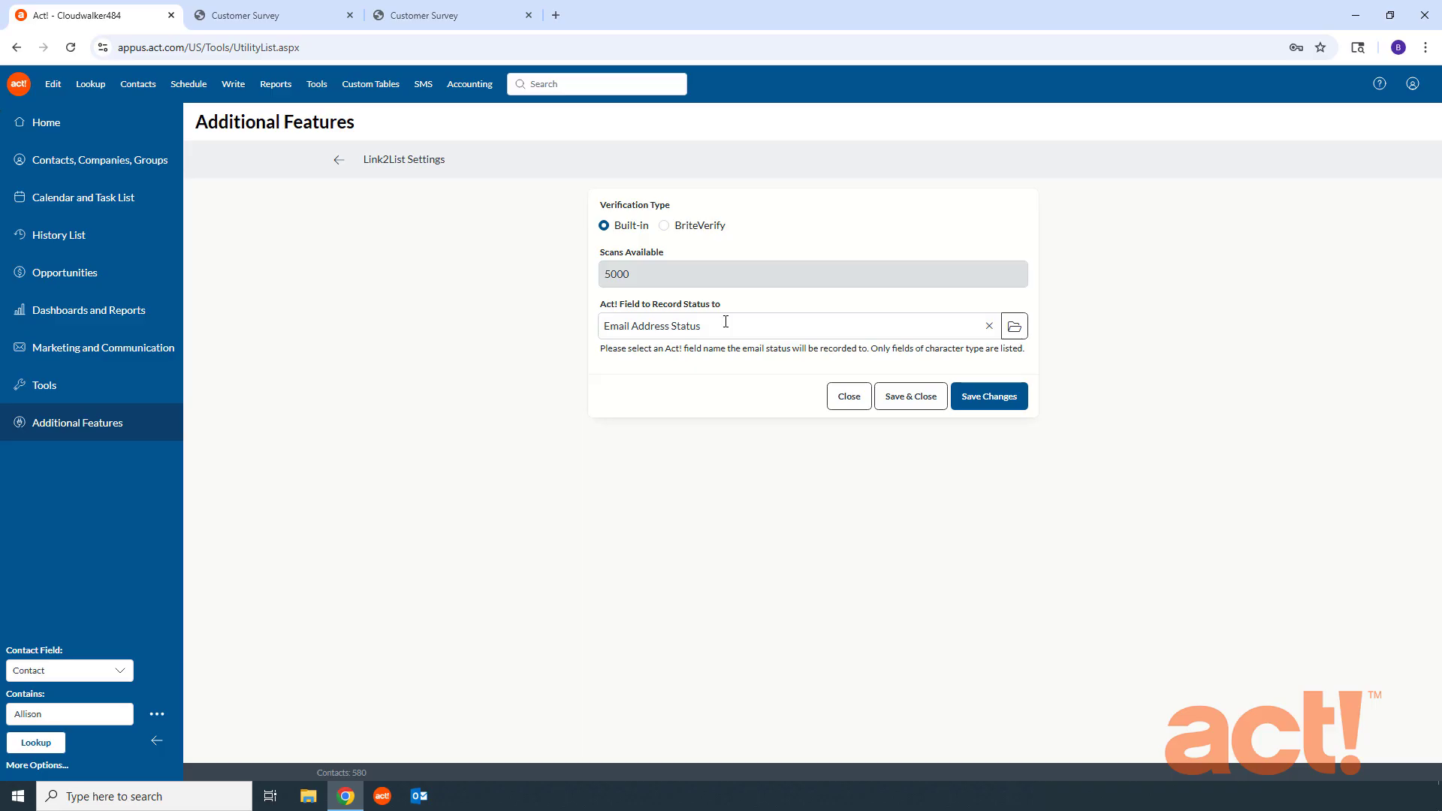
Step: Open the contact layout for editing from the design tools and show its Personal Info page
left_click(42, 388)
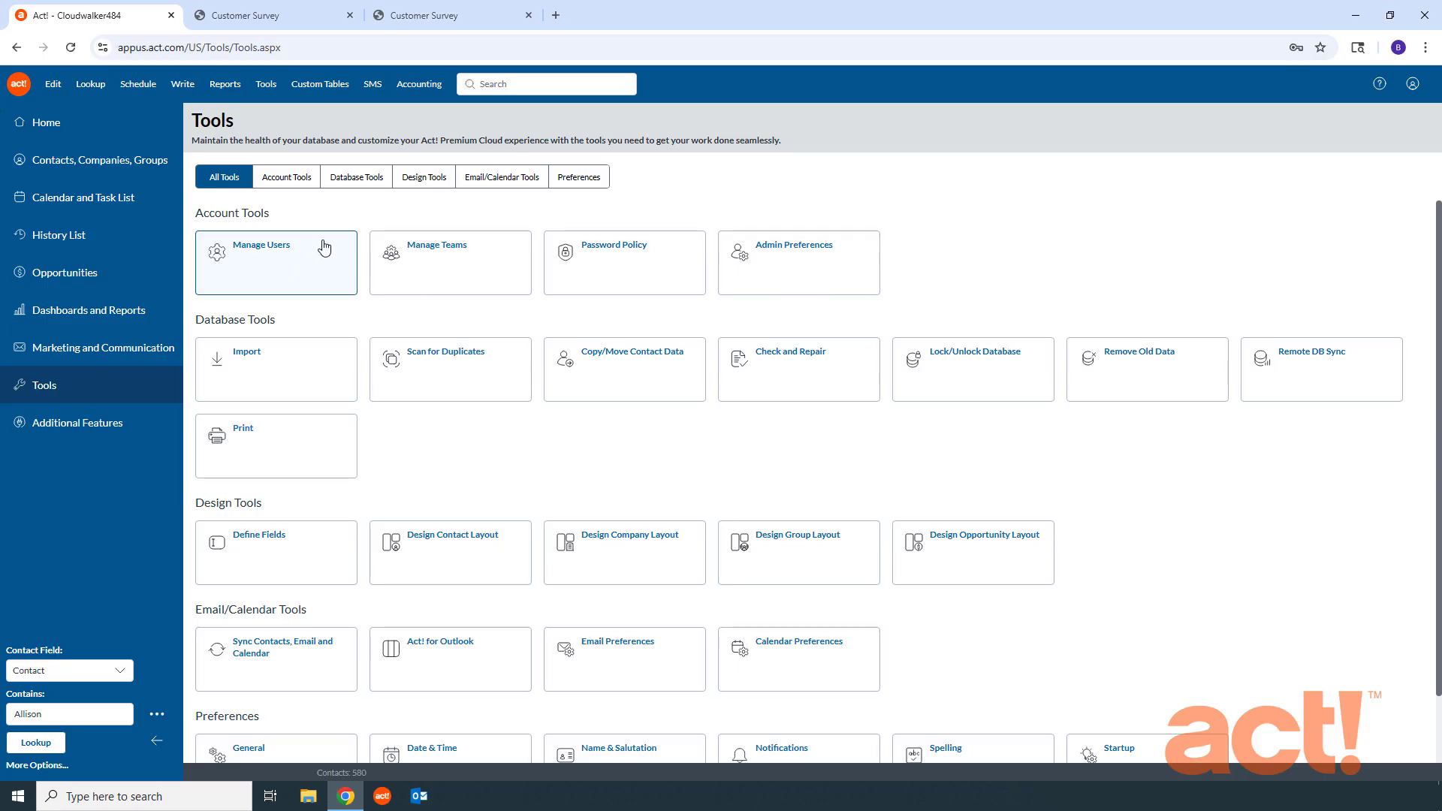
left_click(423, 180)
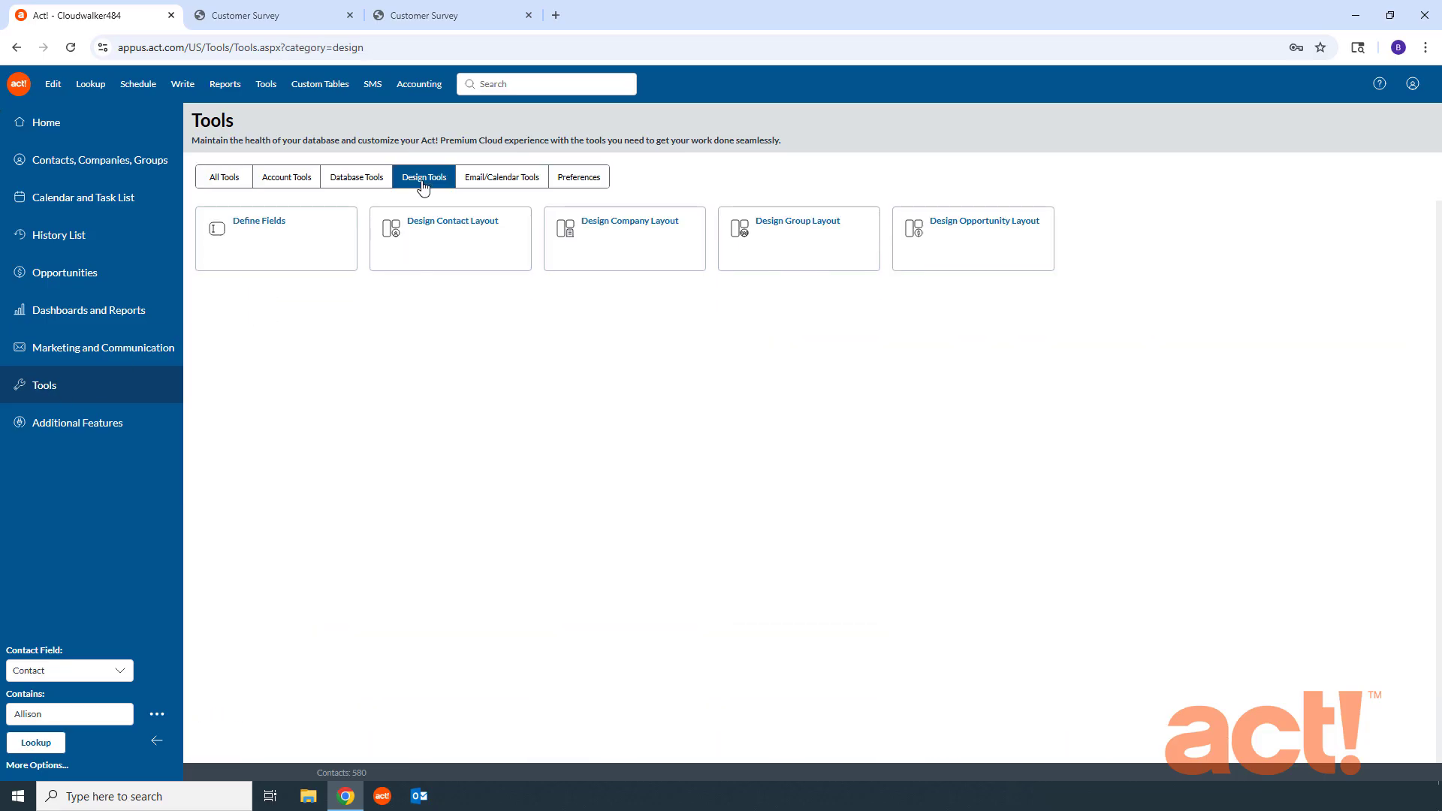
left_click(438, 254)
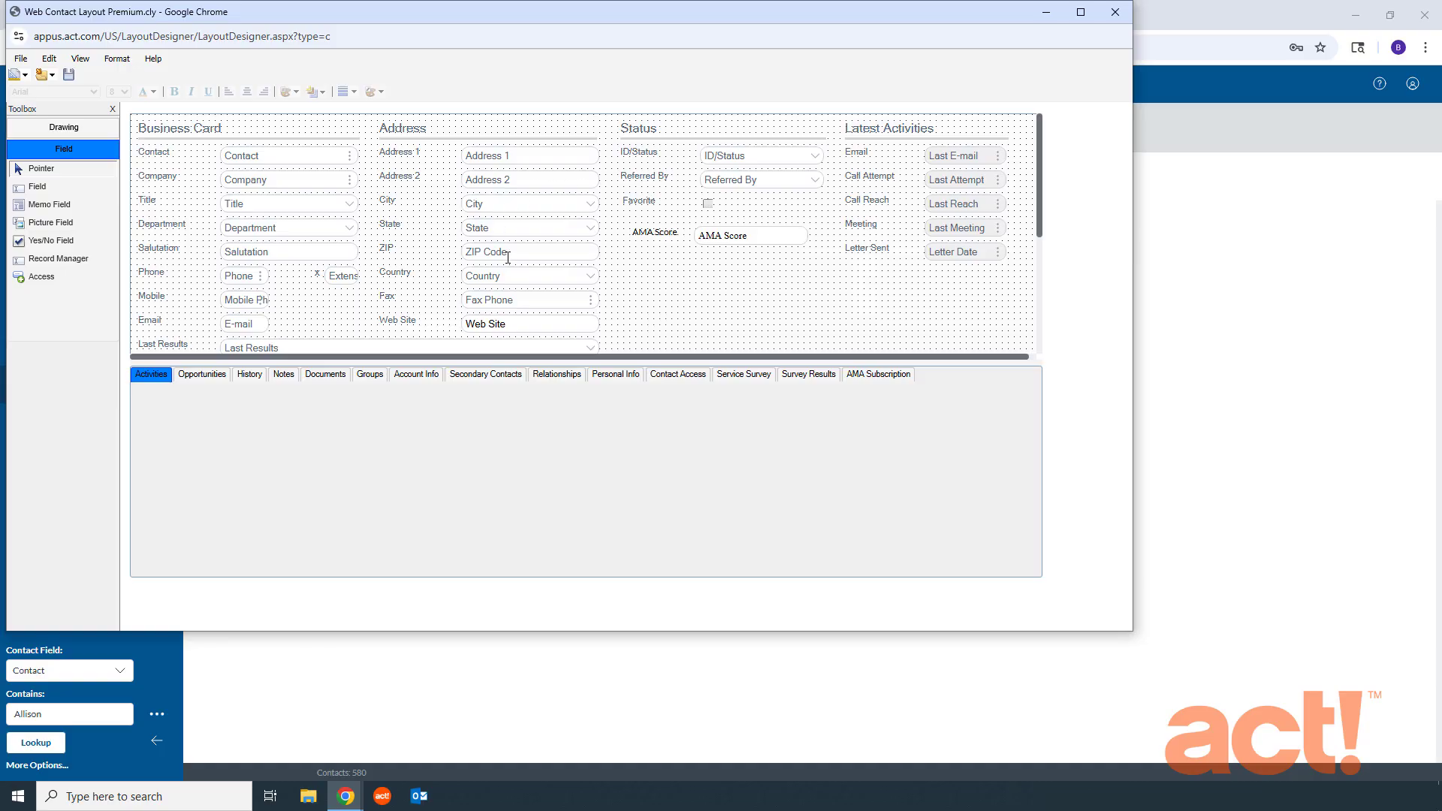
left_click(609, 378)
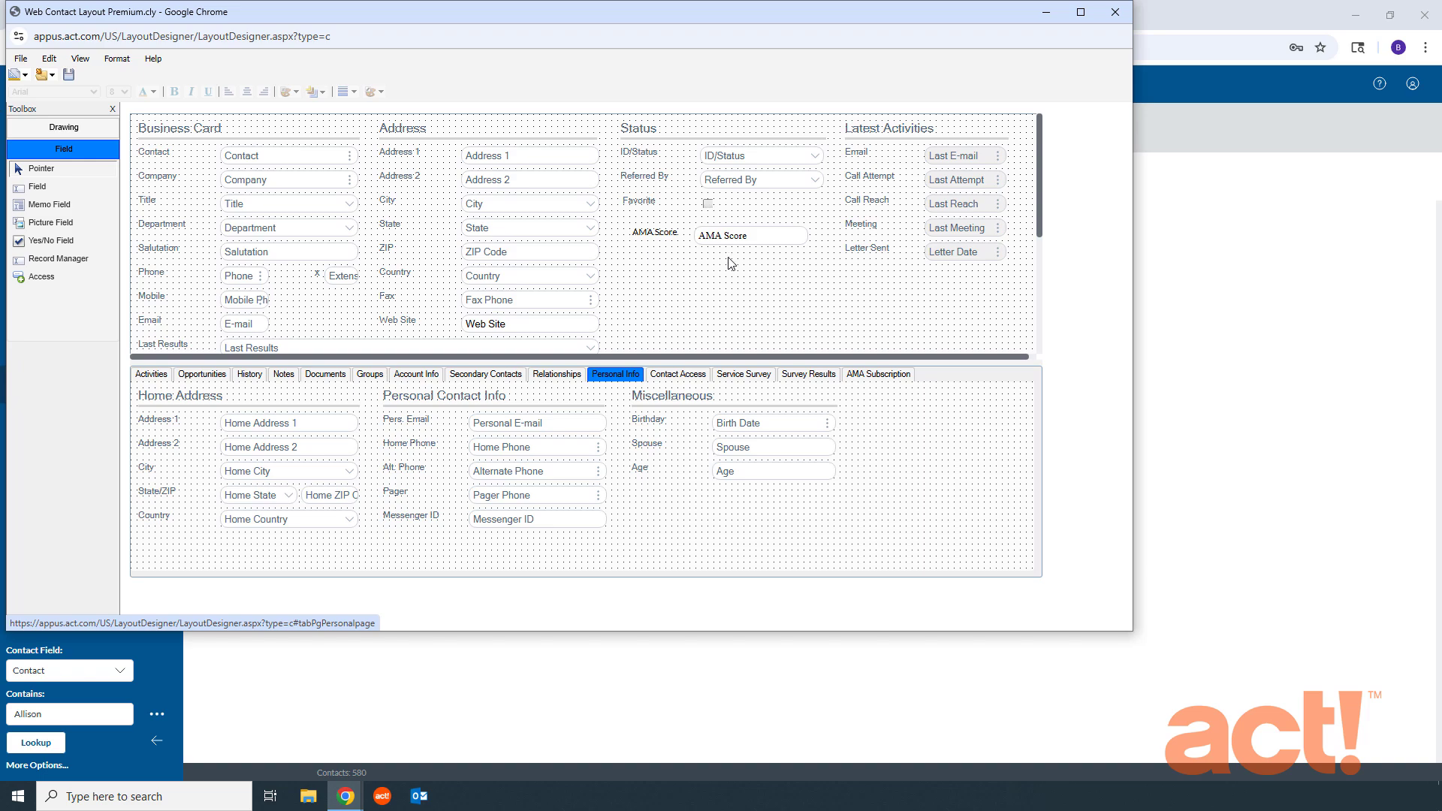
Step: Add the Email Address Status field with a label to the layout's Status section, below AMA Score
left_click(58, 190)
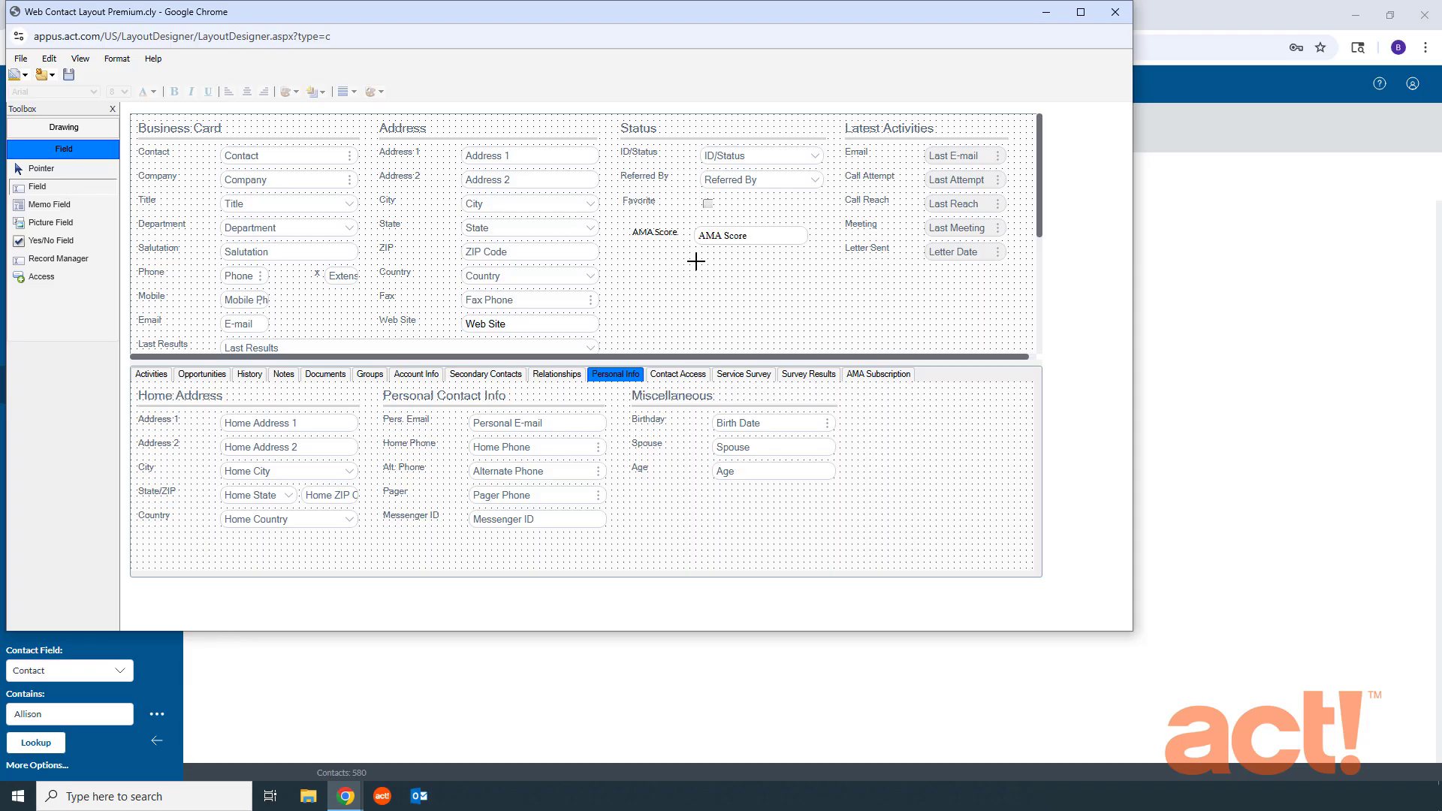
left_click_drag(700, 261, 801, 276)
left_click_drag(801, 276, 802, 278)
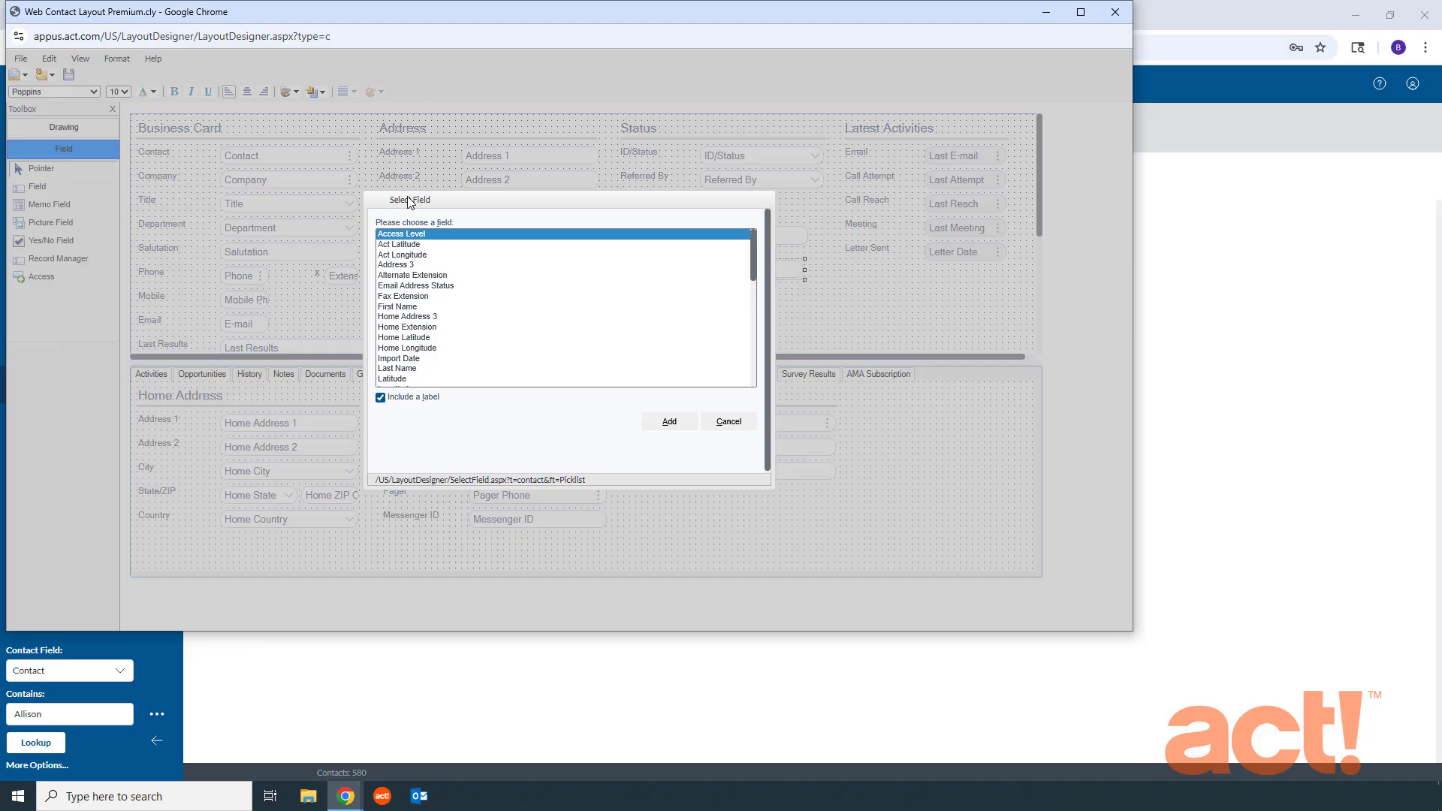
left_click(439, 286)
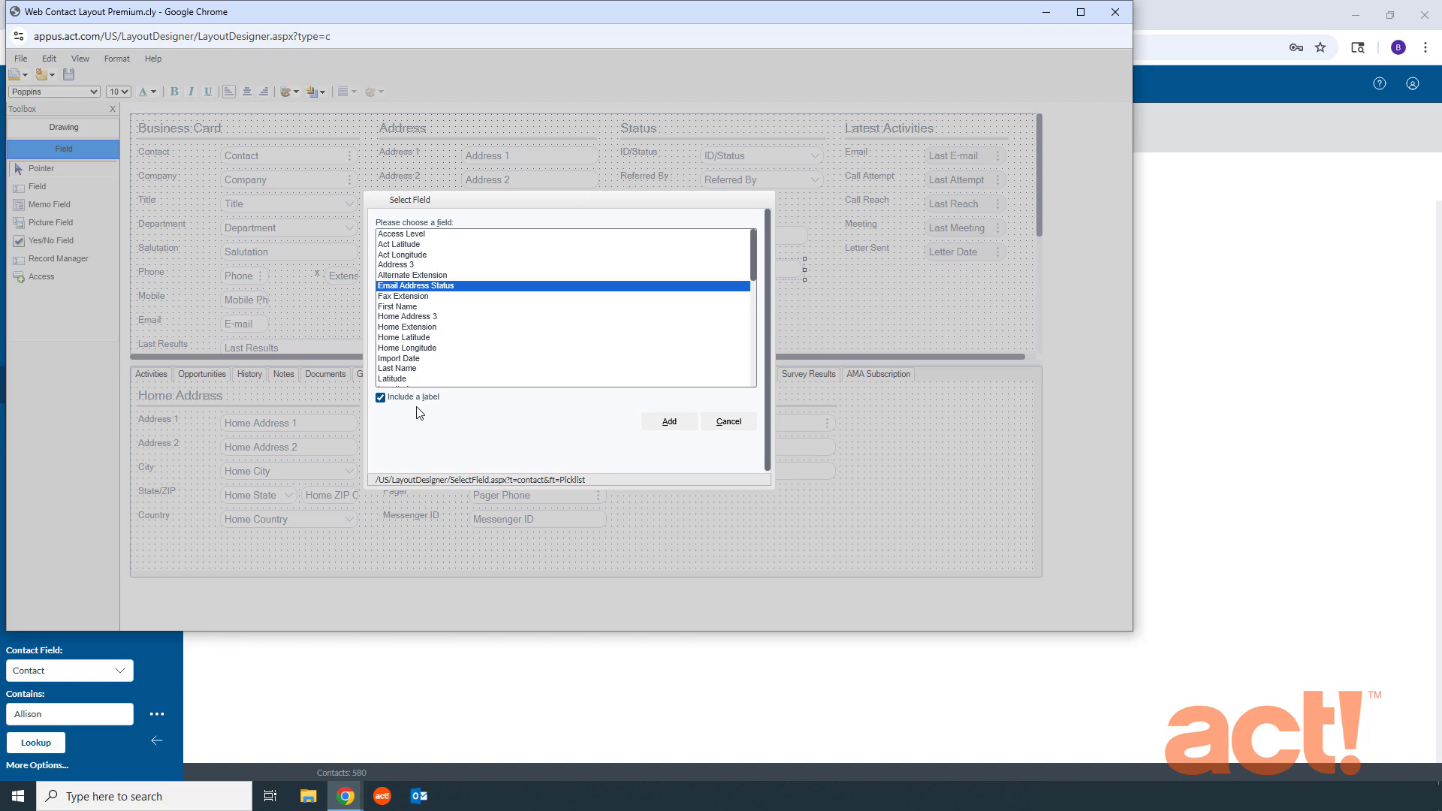
left_click(669, 425)
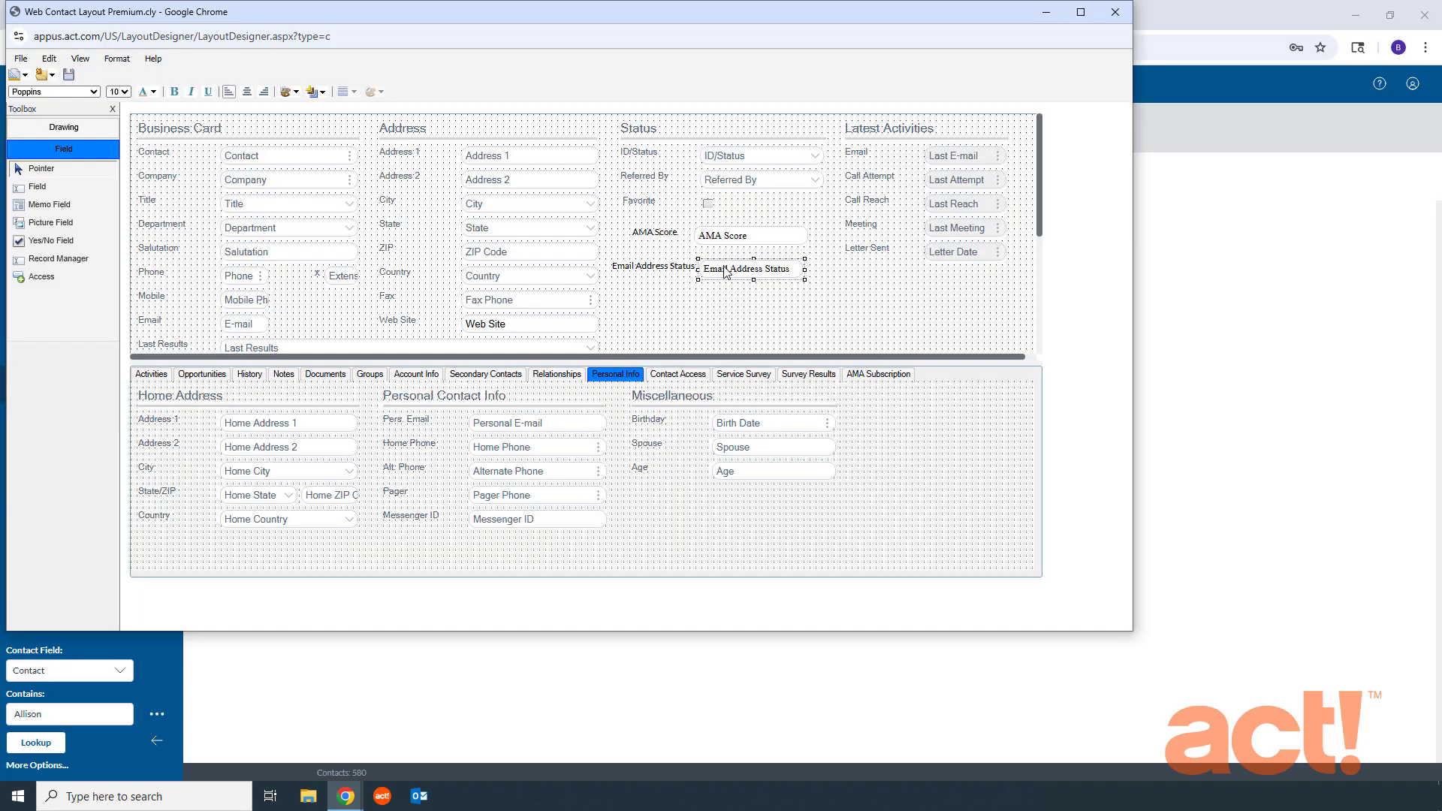
Step: Shift the Email Address Status field slightly away from its label and show the Properties window
left_click(668, 288)
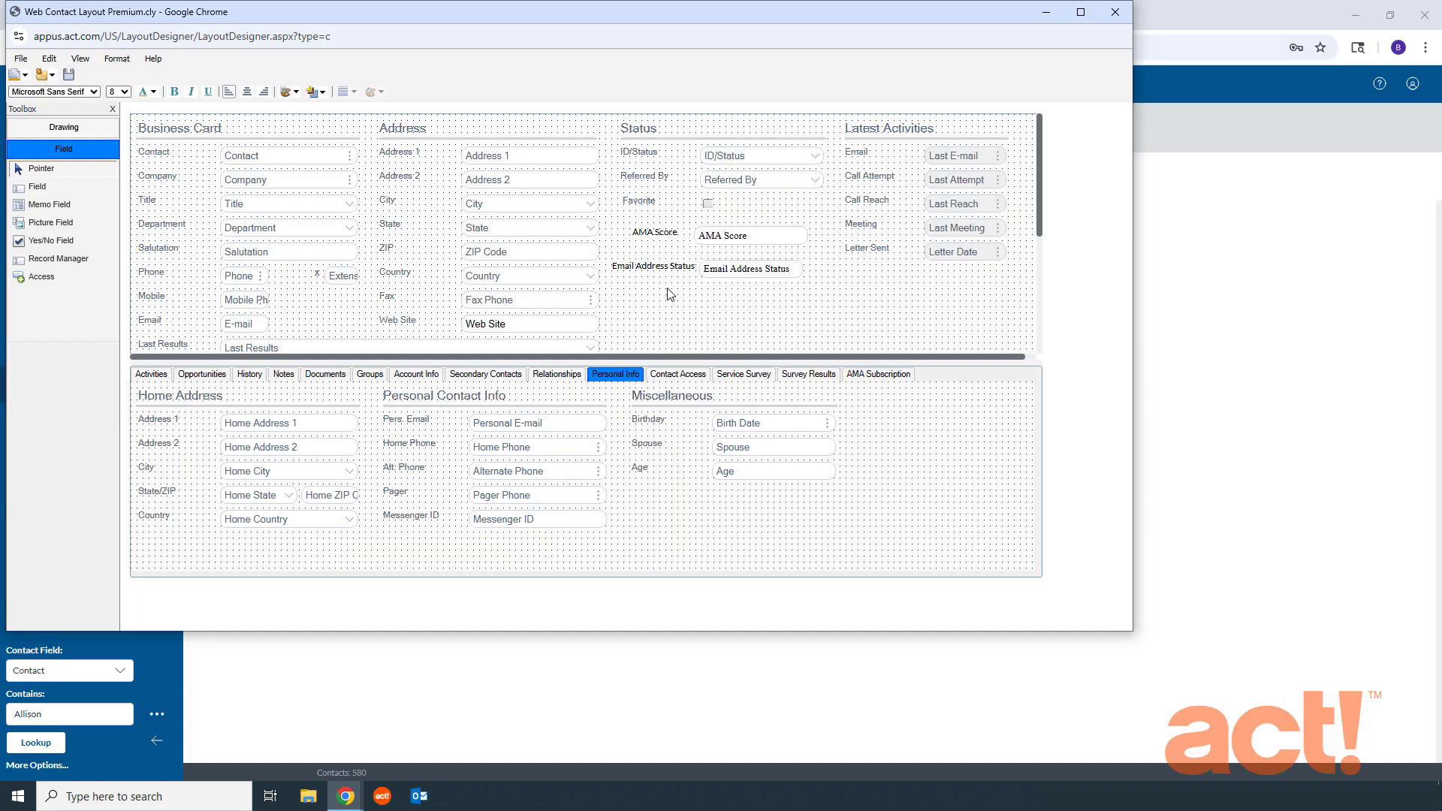
left_click(724, 276)
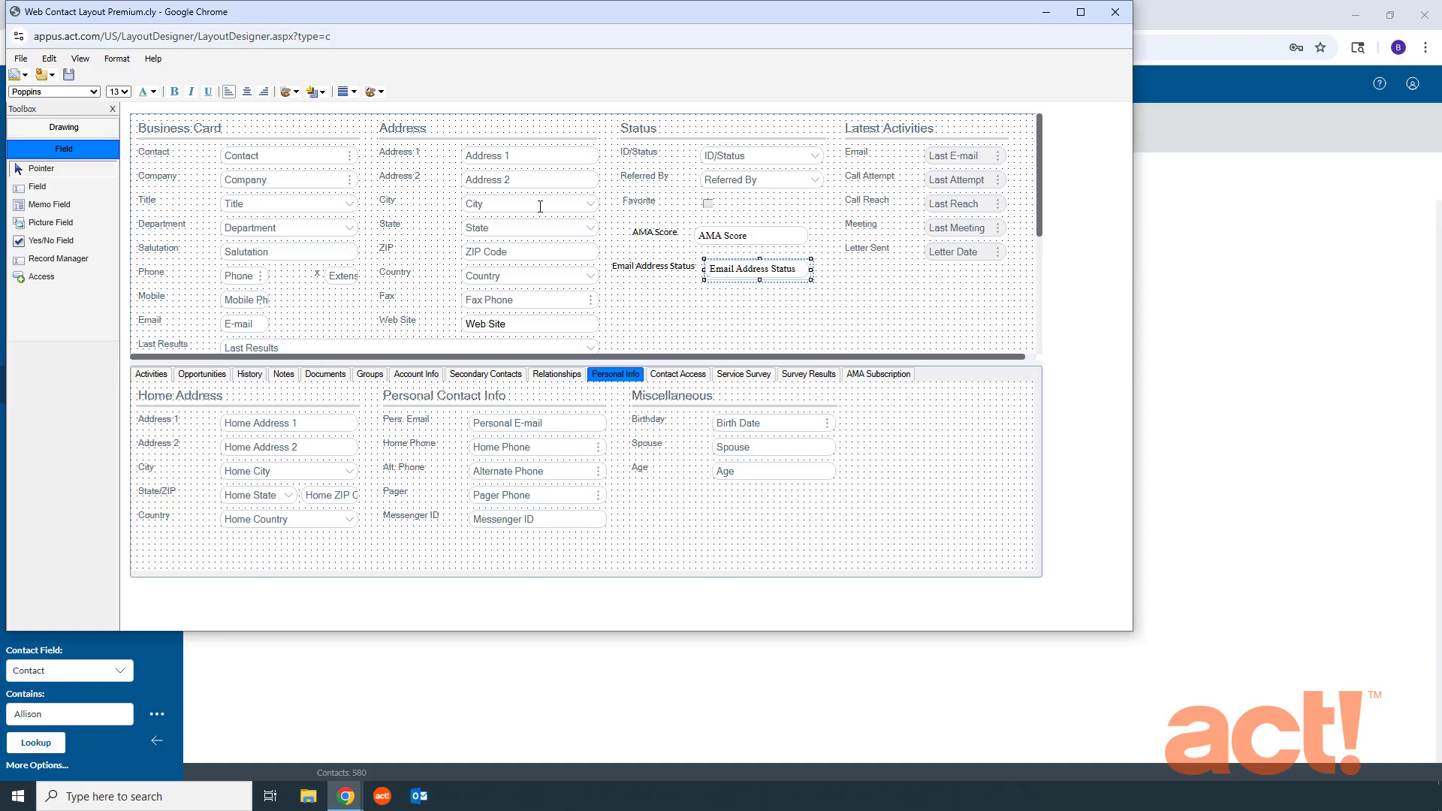
left_click(80, 60)
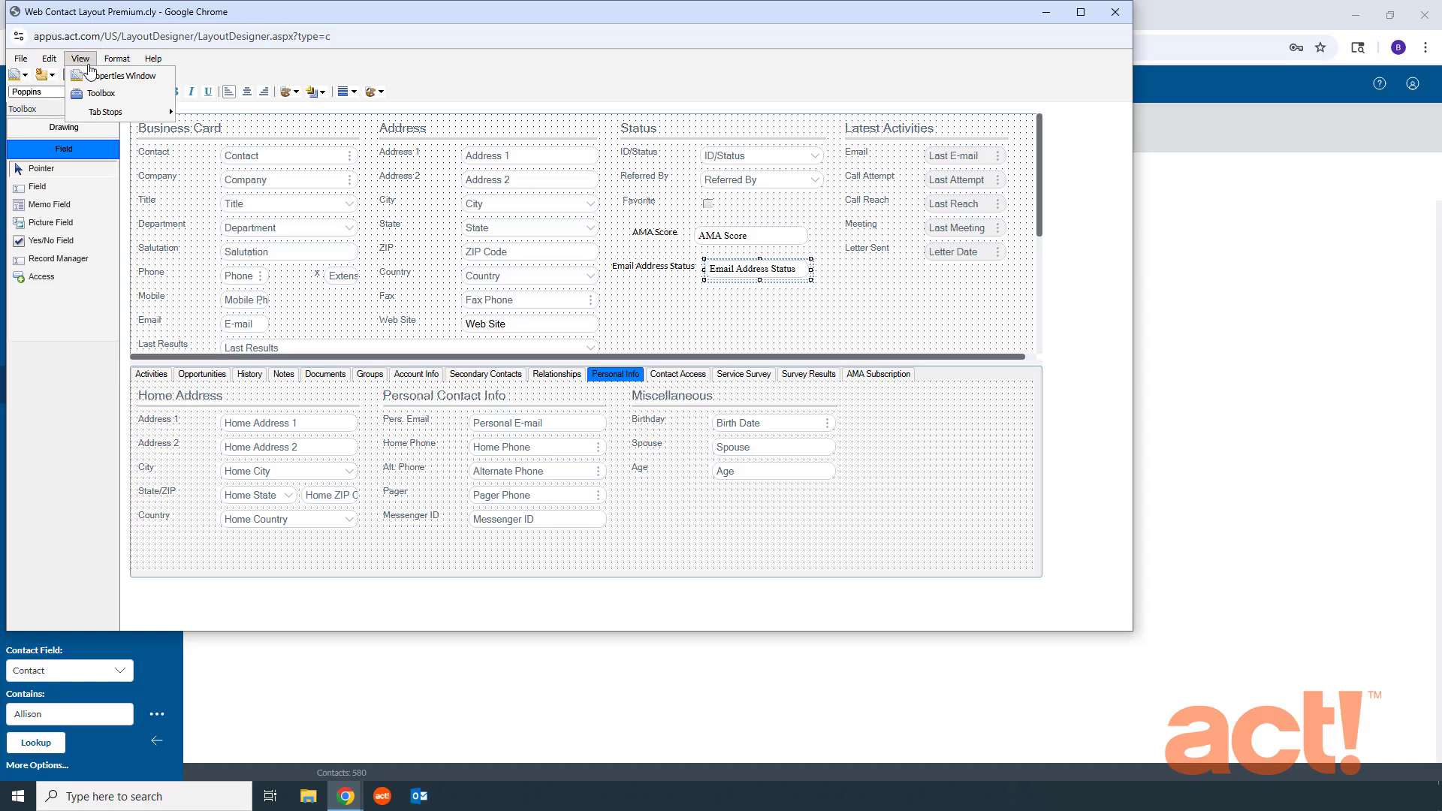
left_click(96, 77)
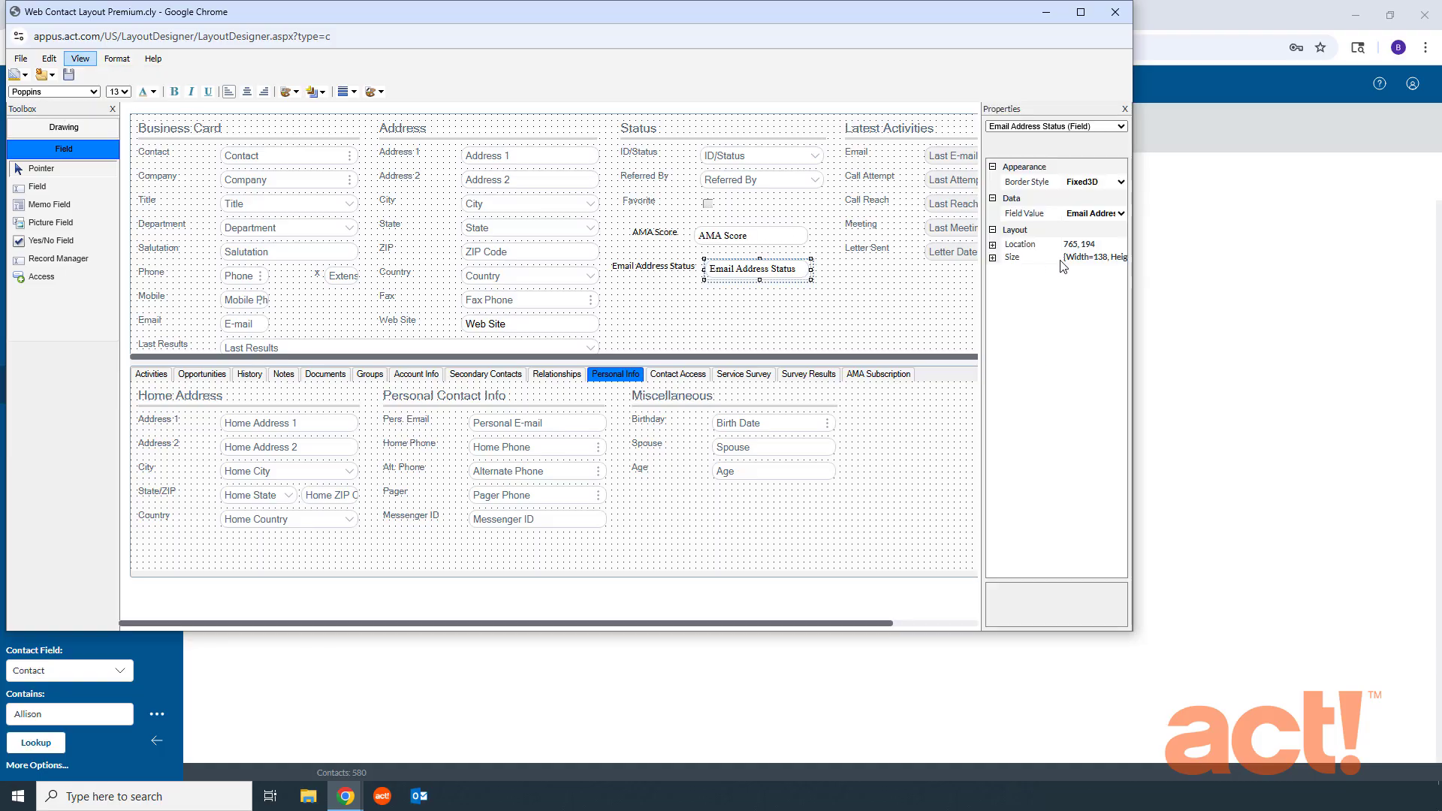
left_click(665, 286)
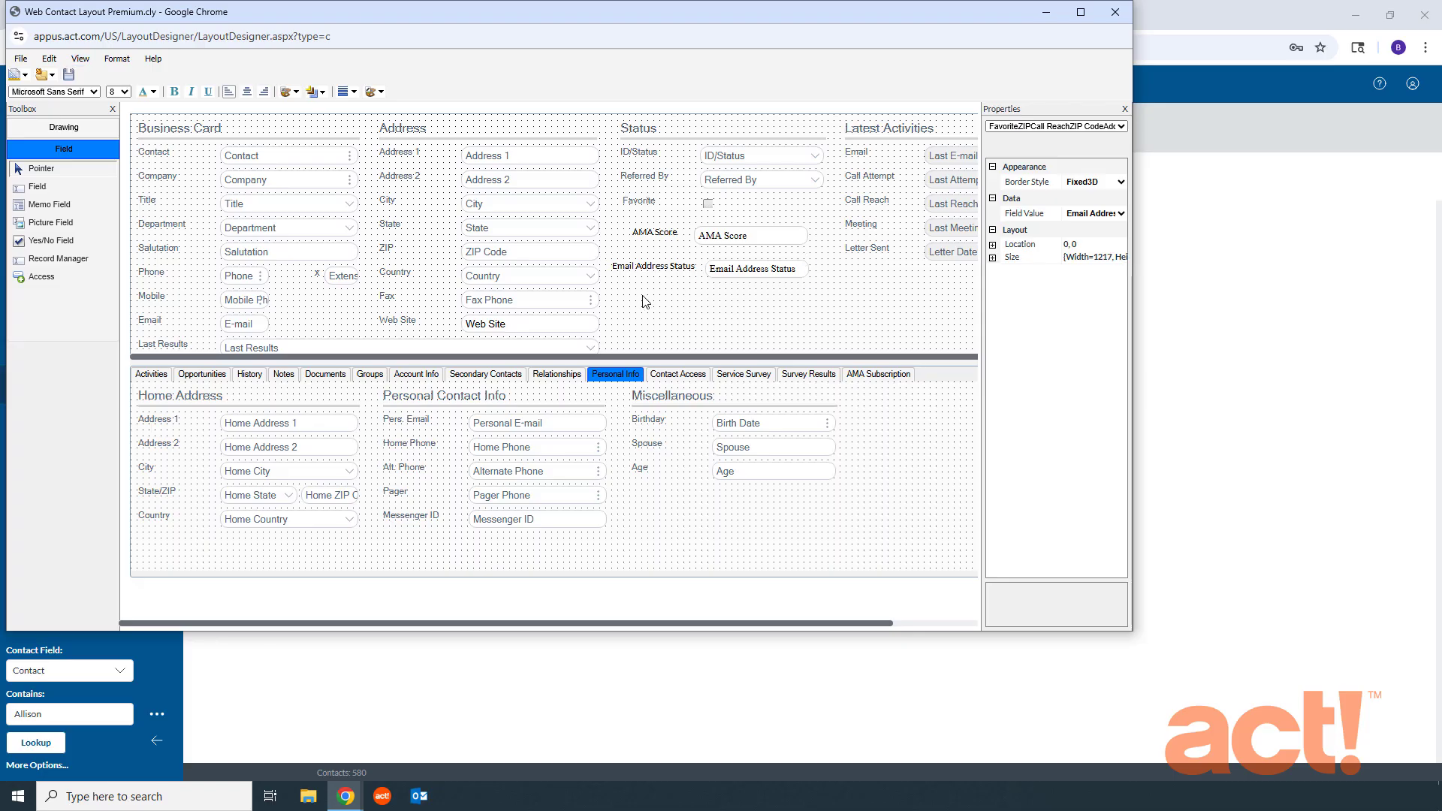
Step: Save and close the contact layout, and open the contact record of the 10 Barrel Brewing Co sales manager
left_click(68, 77)
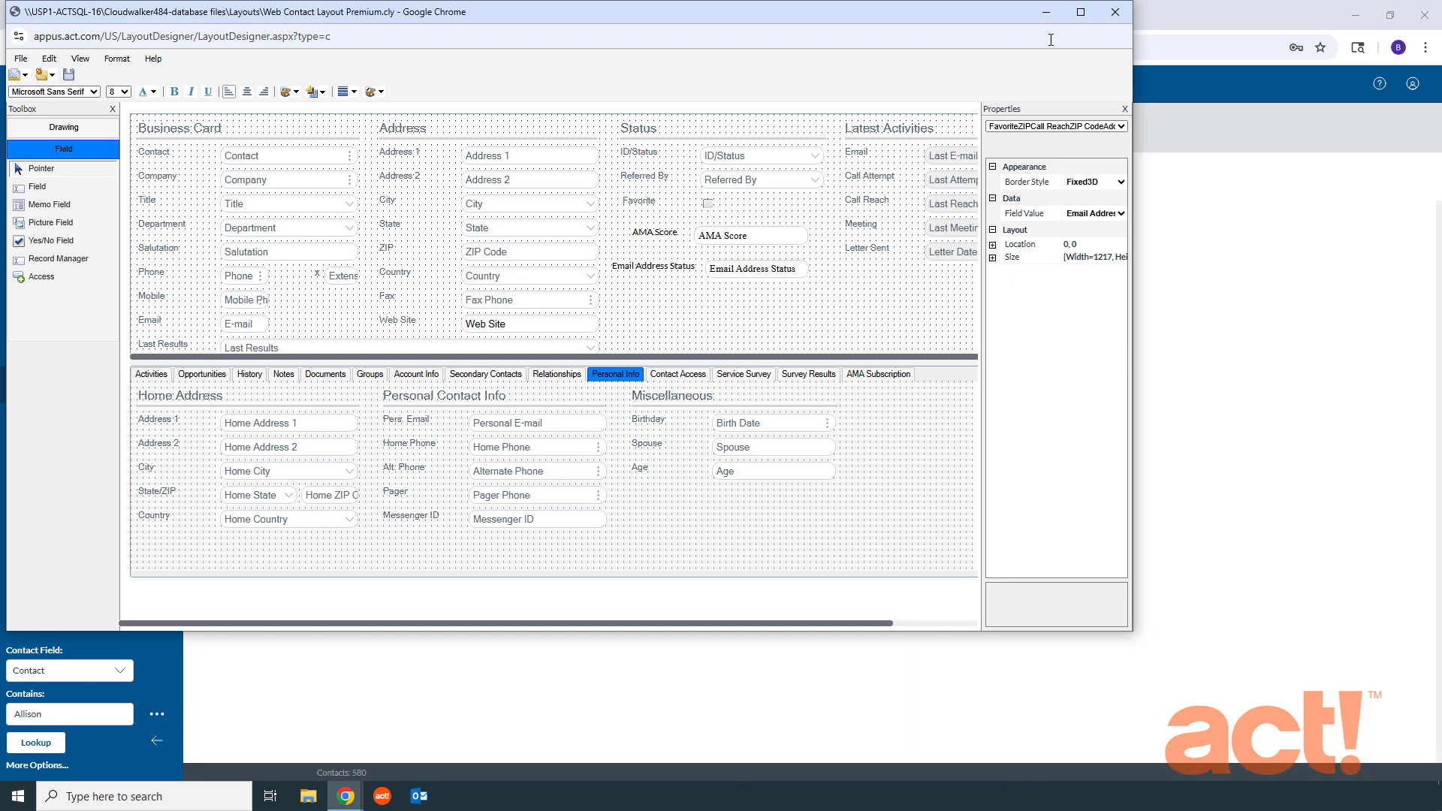
left_click(1115, 14)
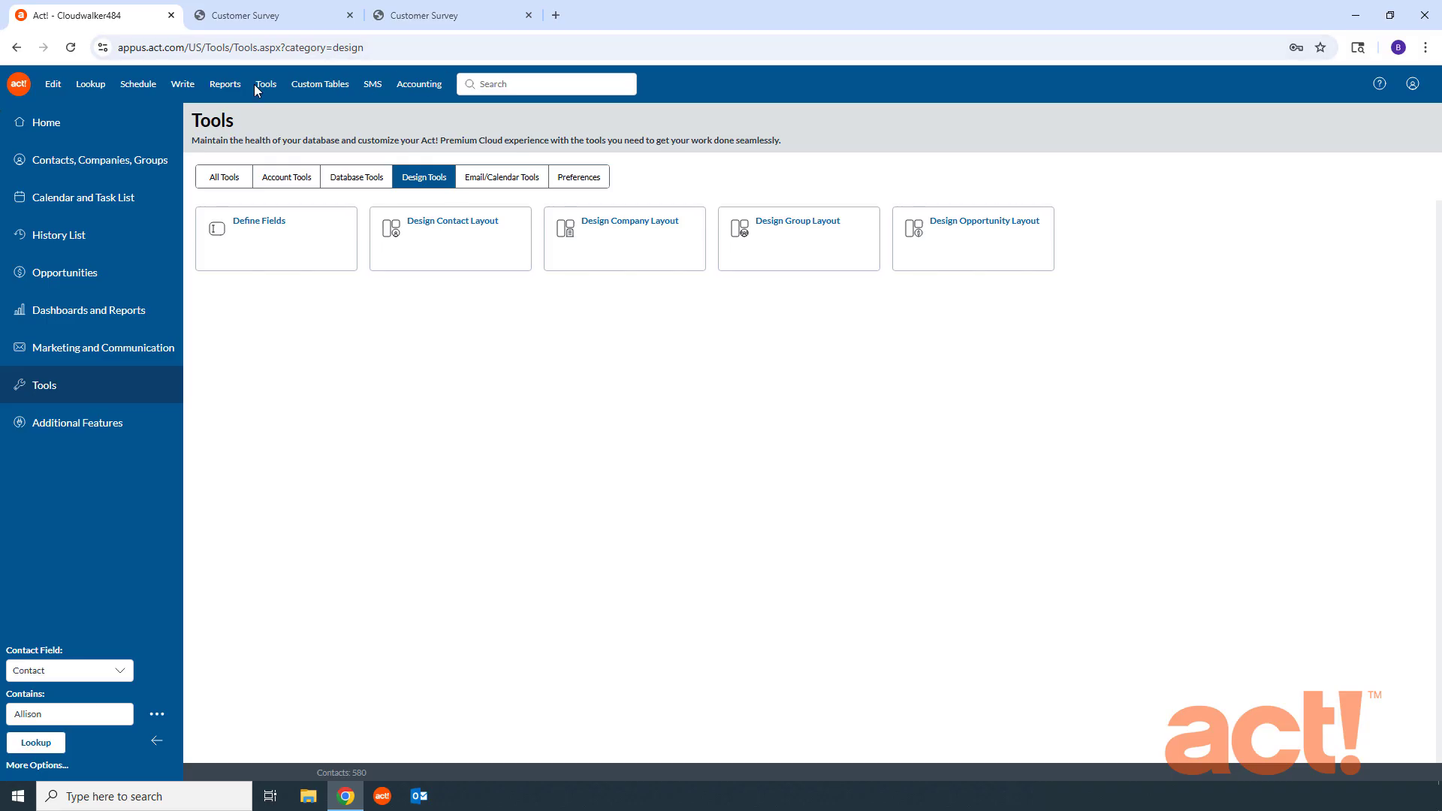
left_click(59, 160)
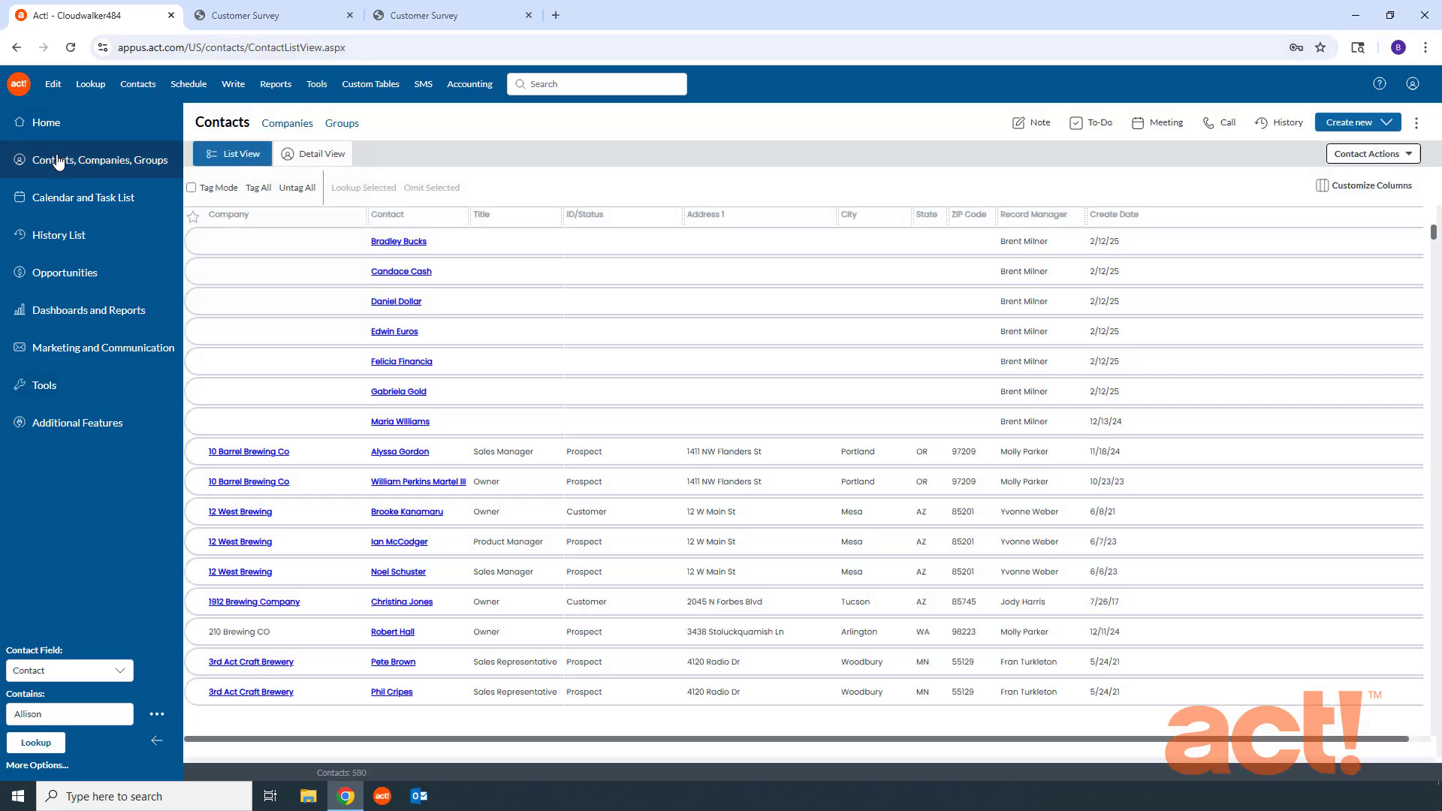
left_click(386, 454)
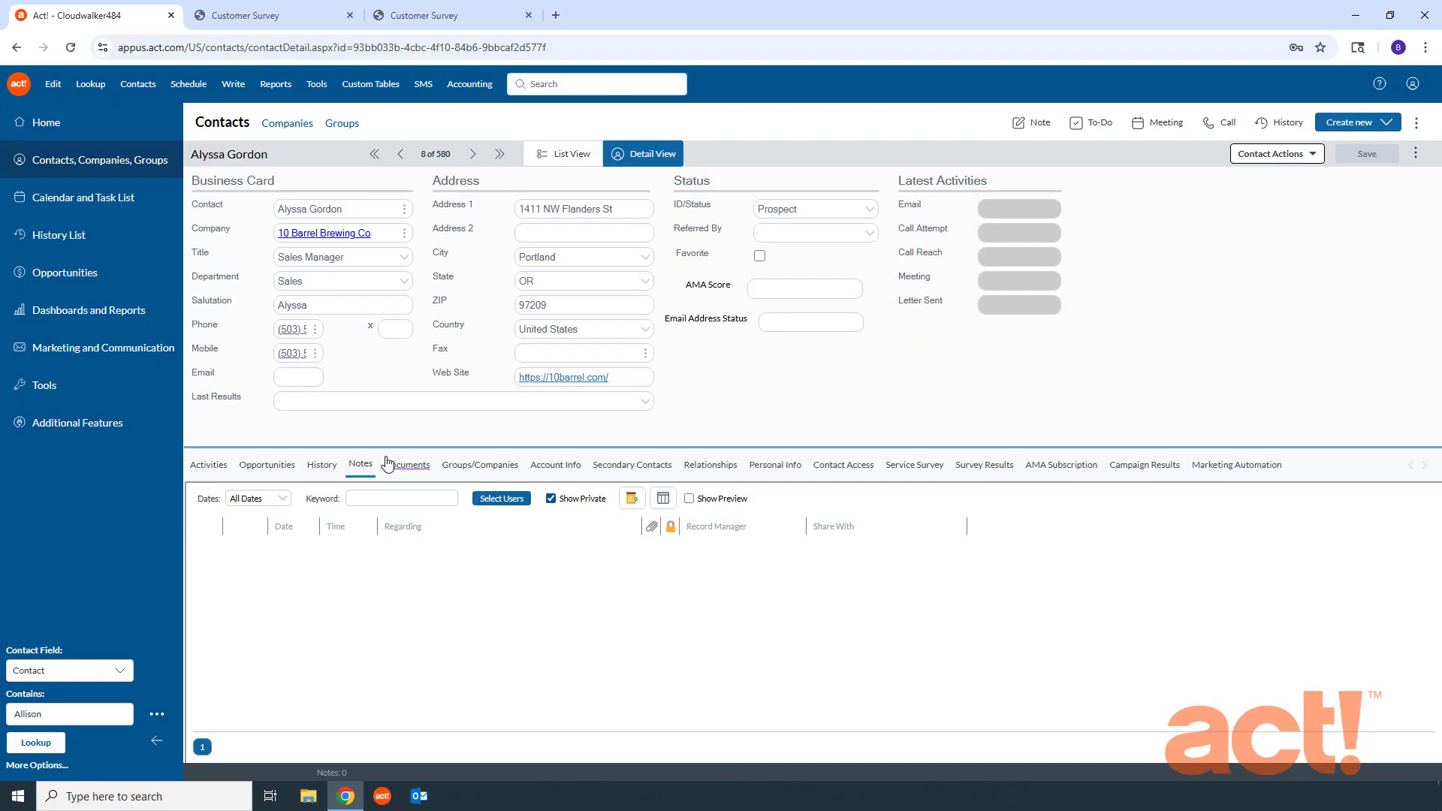